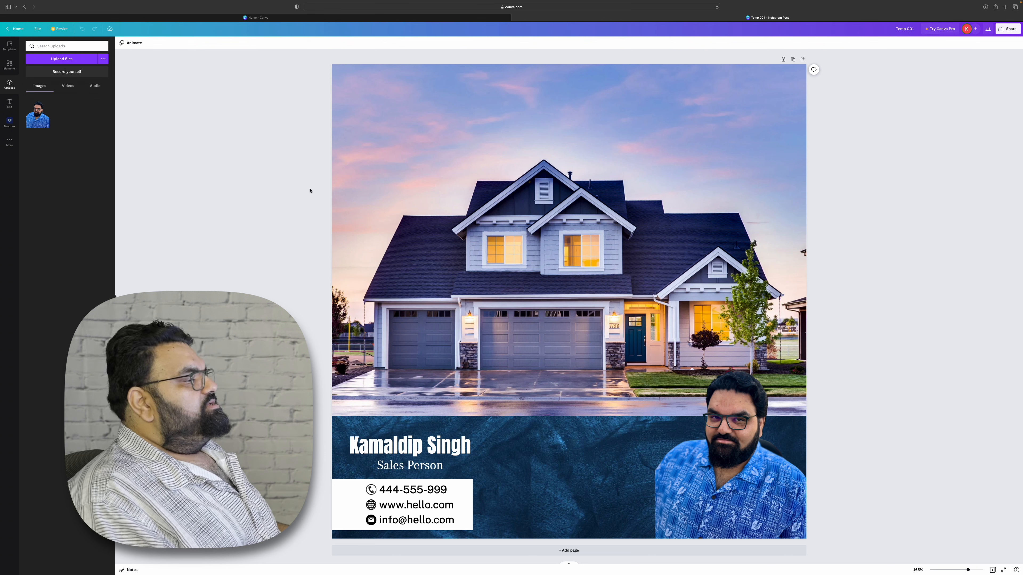
Delete the house photo from the top of the design.
{"action": "left_click", "coordinate": [526, 274]}
{"action": "key", "text": "Delete"}
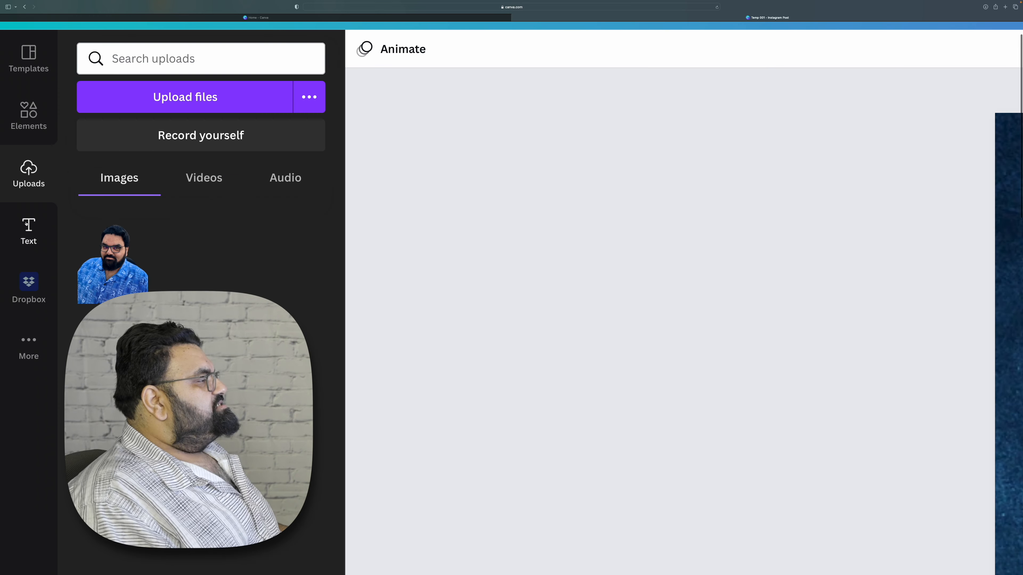
Add a subheading text box reading "Today is a great day. Having fun with Canva Let's get some work done!" on three lines.
{"action": "left_click", "coordinate": [26, 223]}
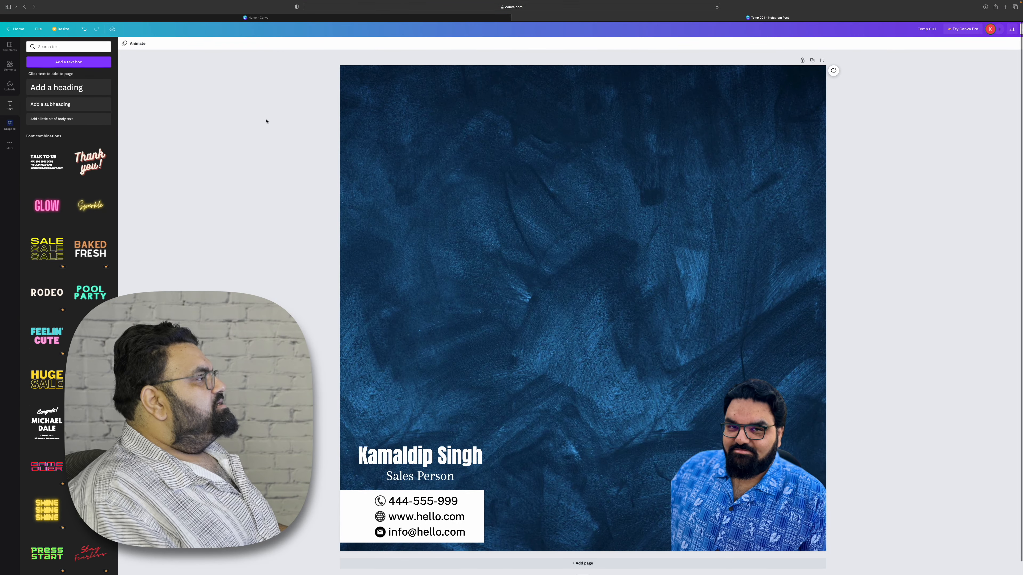
{"action": "left_click", "coordinate": [81, 103]}
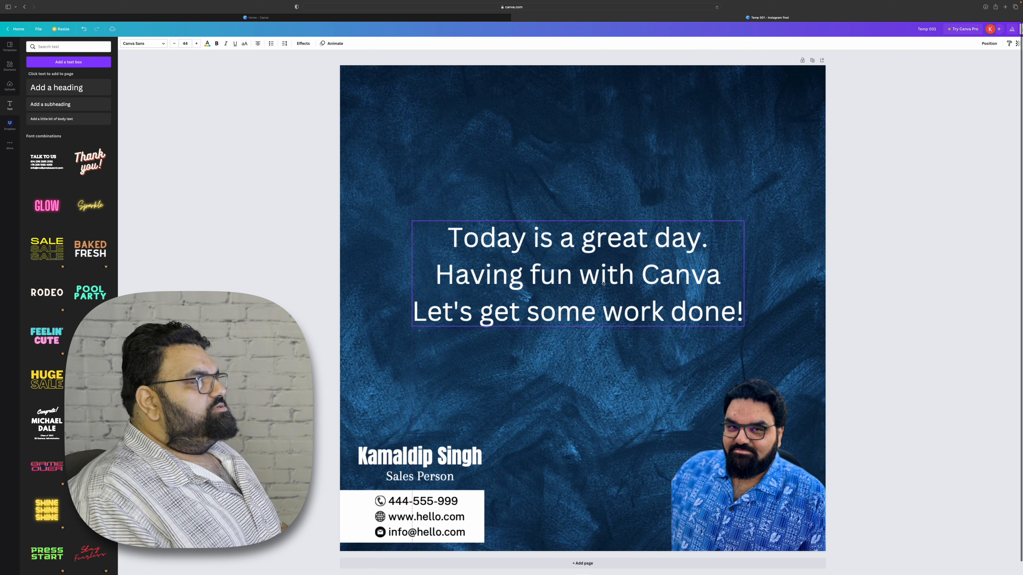
{"action": "mouse_move", "coordinate": [598, 274]}
{"action": "left_mouse_down"}
{"action": "mouse_move", "coordinate": [586, 267]}
{"action": "mouse_move", "coordinate": [601, 269]}
{"action": "mouse_move", "coordinate": [602, 293]}
{"action": "mouse_move", "coordinate": [598, 278]}
{"action": "left_mouse_up"}
{"action": "mouse_move", "coordinate": [547, 253]}
{"action": "left_mouse_down"}
{"action": "mouse_move", "coordinate": [539, 251]}
{"action": "mouse_move", "coordinate": [559, 261]}
{"action": "left_mouse_up"}
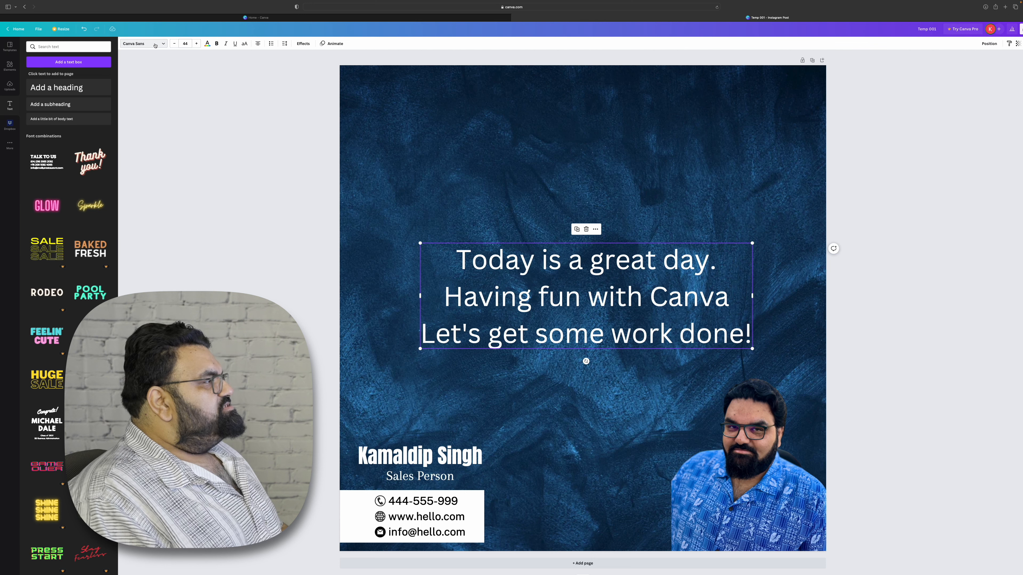
{"action": "left_click", "coordinate": [155, 45]}
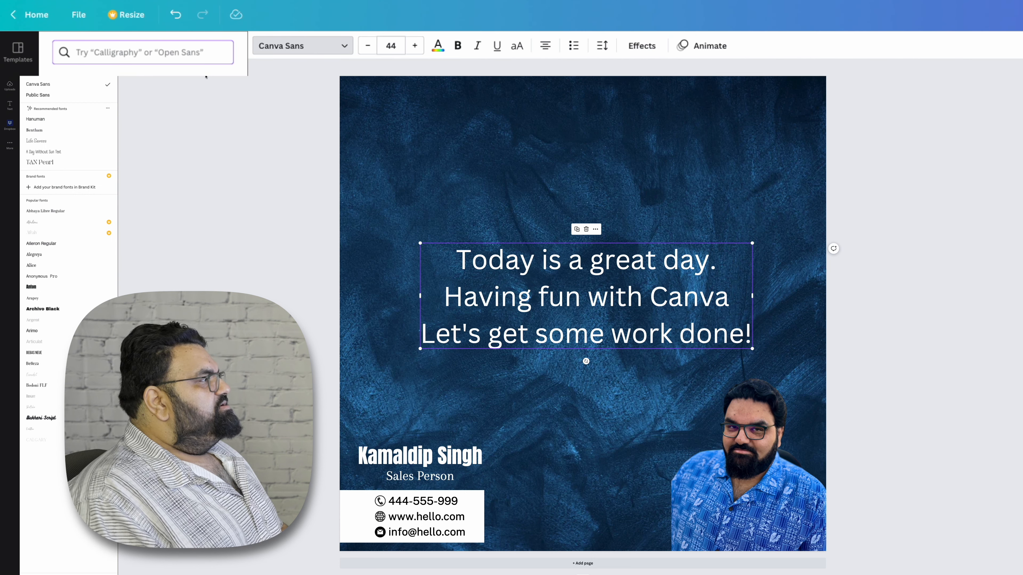
{"action": "left_click", "coordinate": [303, 45]}
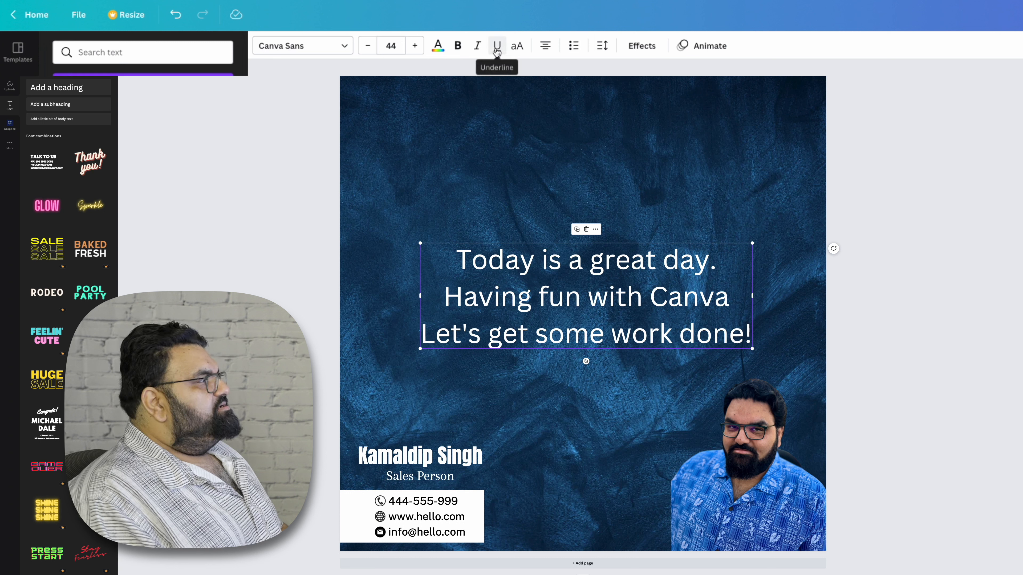
Toggle uppercase on and off for the text box.
{"action": "left_click", "coordinate": [517, 46]}
{"action": "left_click", "coordinate": [519, 47]}
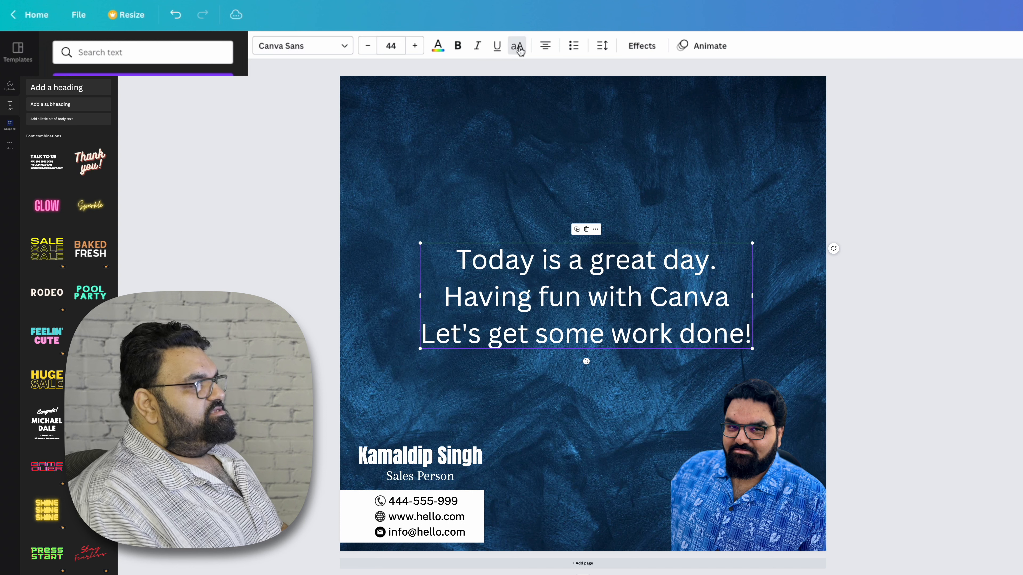
{"action": "left_click", "coordinate": [519, 50]}
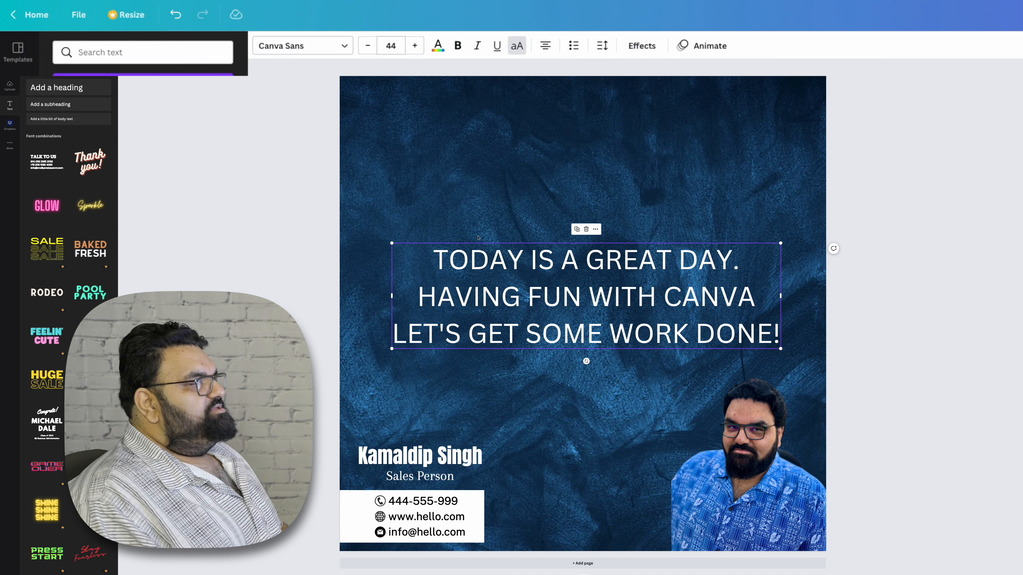
{"action": "left_click", "coordinate": [523, 52]}
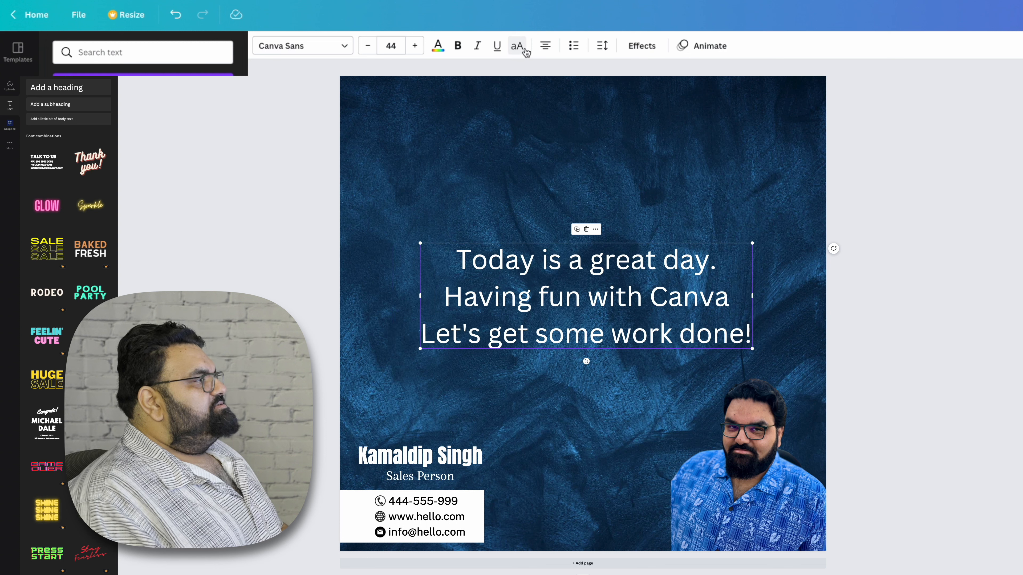
Cycle the text alignment through left and right and back to centred.
{"action": "left_click", "coordinate": [546, 51]}
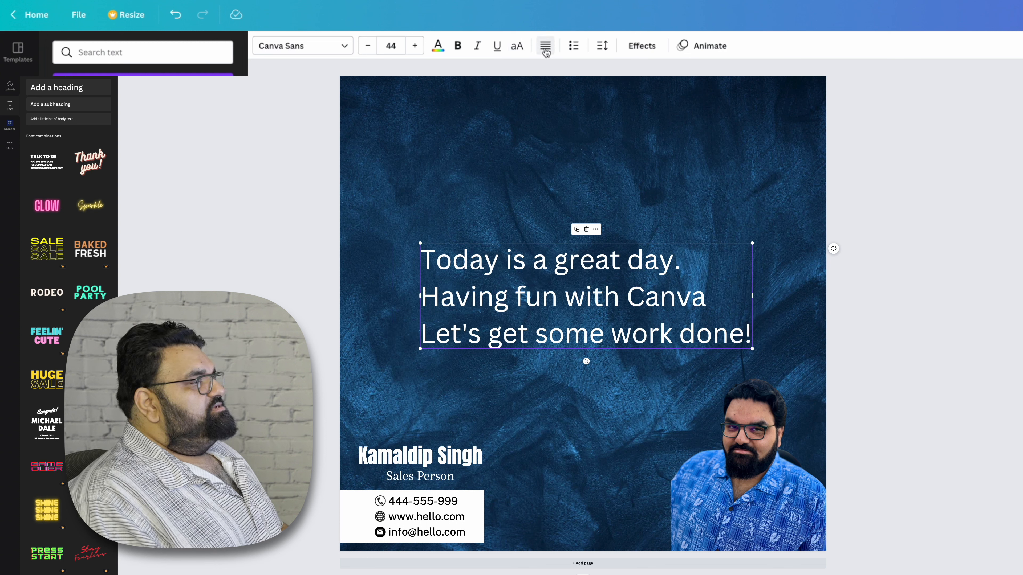
{"action": "left_click", "coordinate": [546, 51]}
{"action": "left_click", "coordinate": [546, 51]}
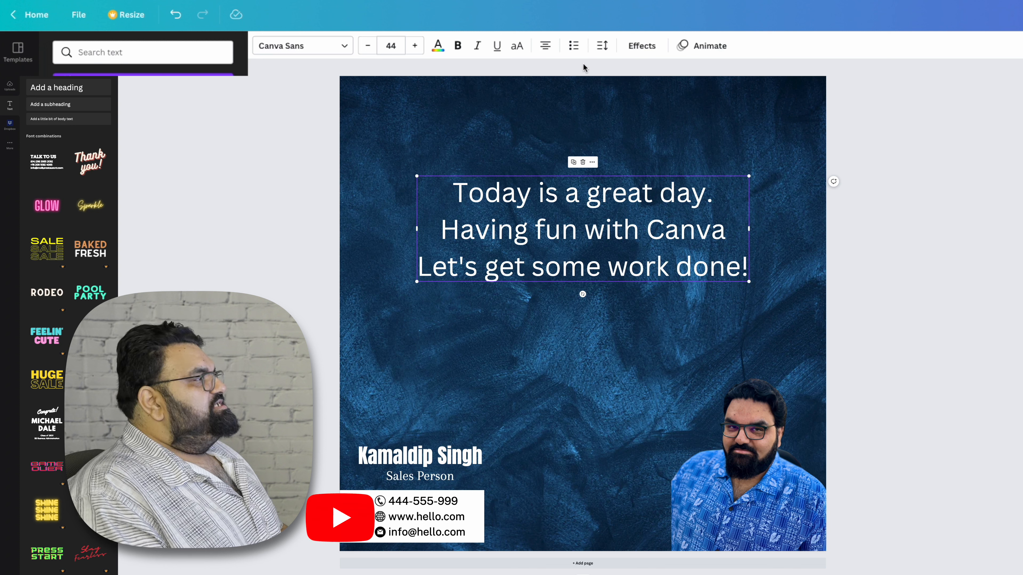
Try bulleted and numbered list formatting on the text, add a fourth line, and undo it.
{"action": "left_click", "coordinate": [572, 47]}
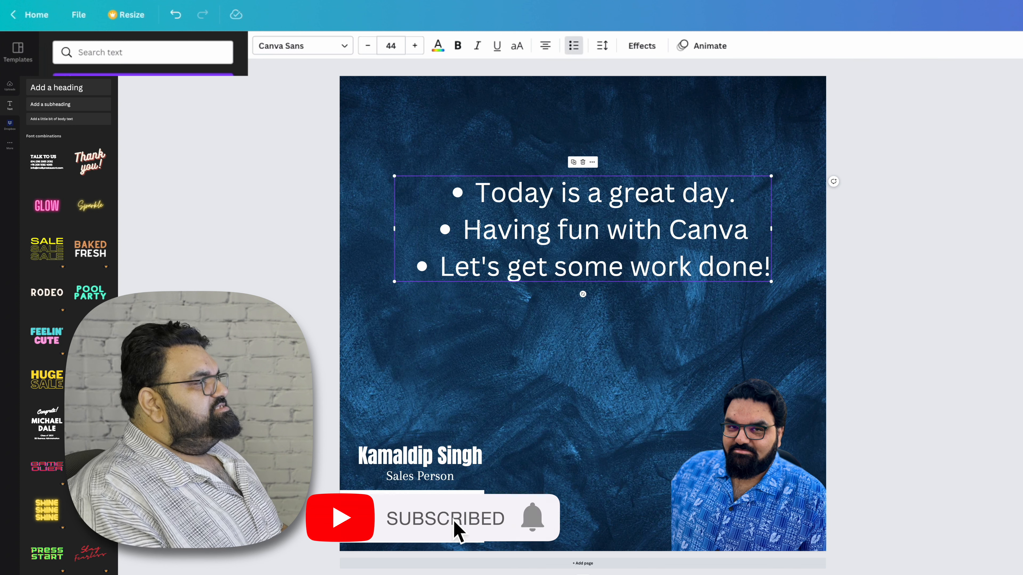
{"action": "left_click", "coordinate": [573, 47]}
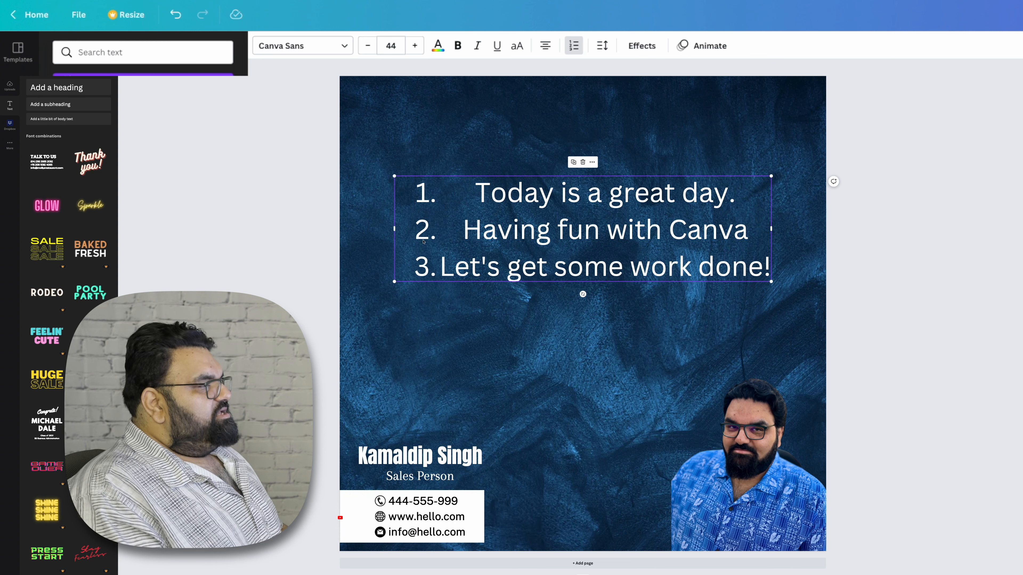
{"action": "left_click", "coordinate": [770, 269]}
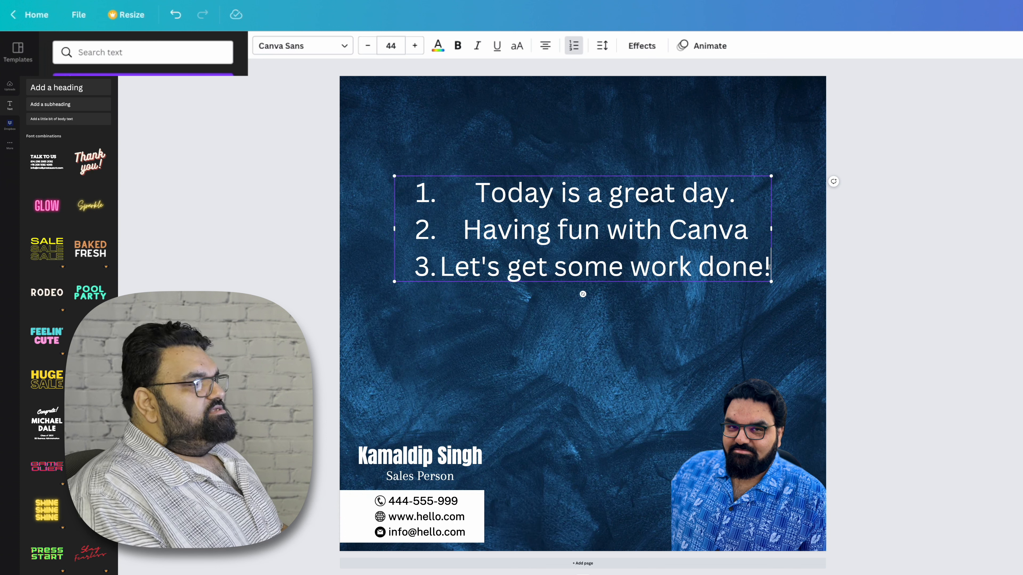
{"action": "key", "text": "Return"}
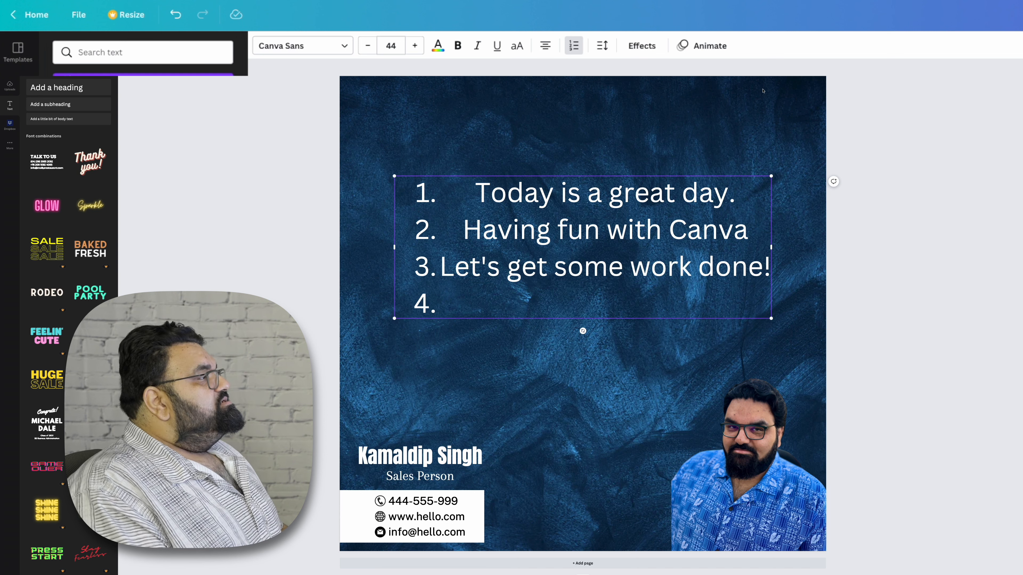
{"action": "key", "text": "ctrl+z"}
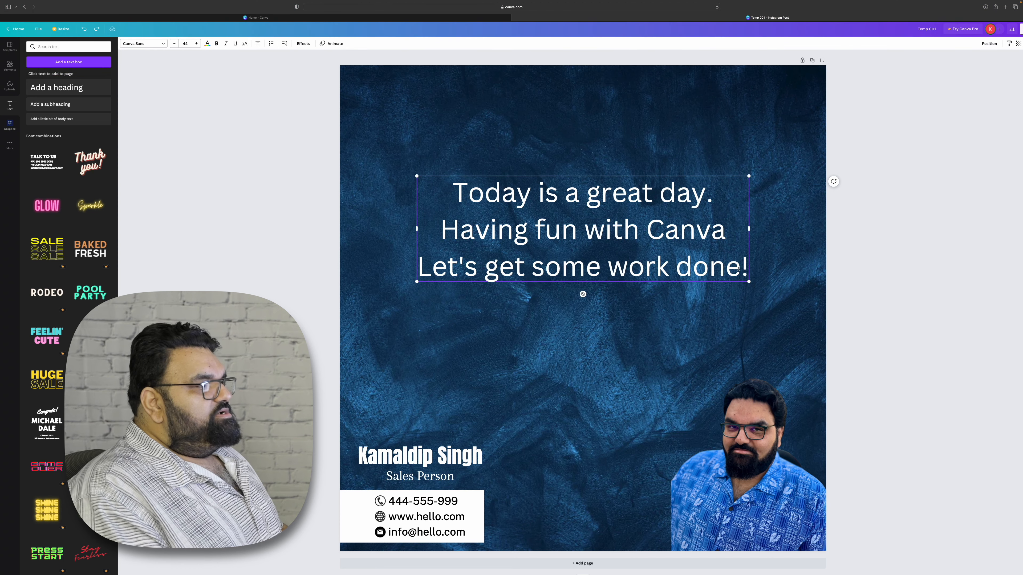
{"action": "left_click_drag", "start_coordinate": [746, 270], "coordinate": [447, 197]}
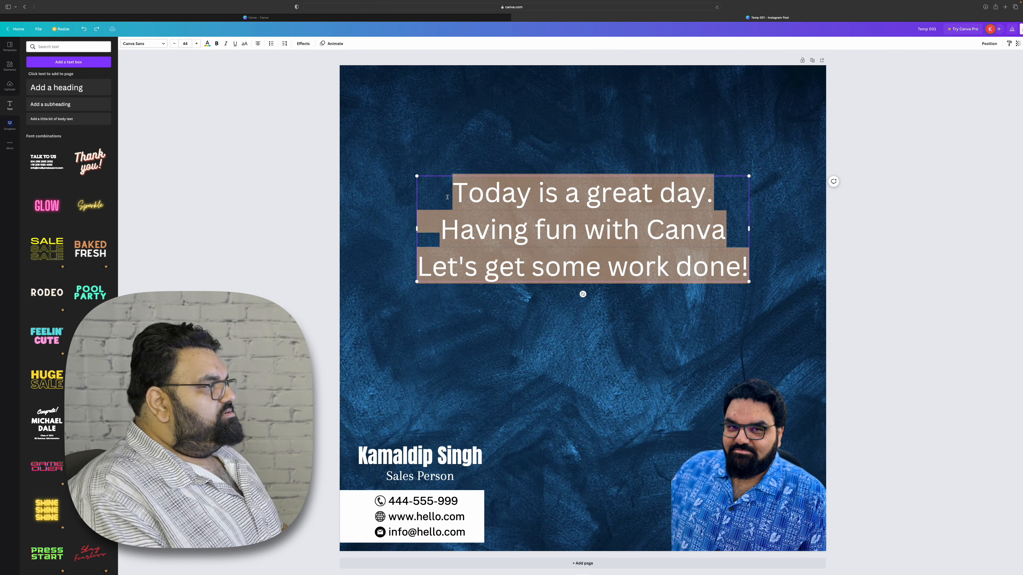
{"action": "left_click", "coordinate": [580, 265]}
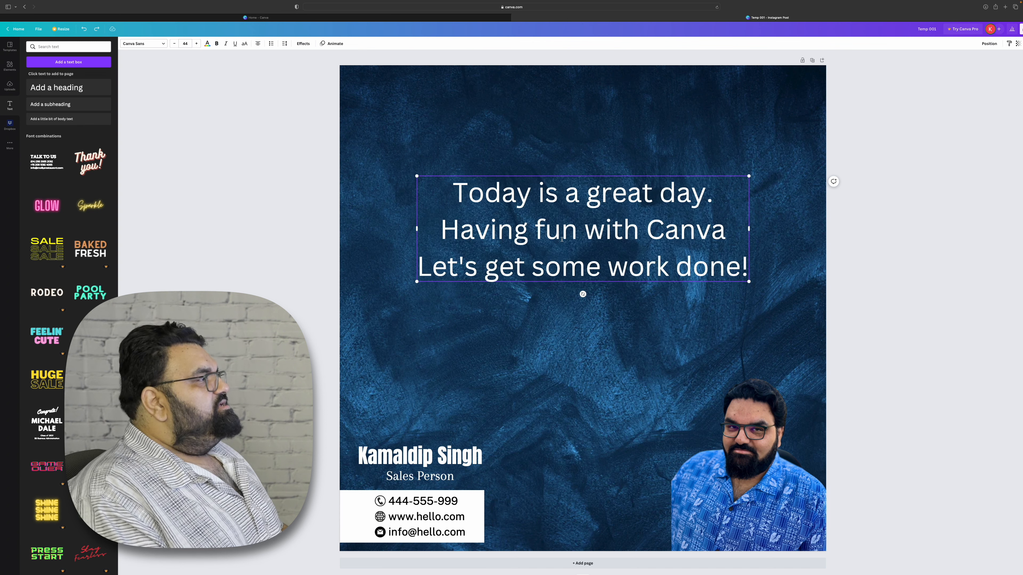
{"action": "left_click", "coordinate": [284, 43]}
{"action": "left_click_drag", "start_coordinate": [302, 67], "coordinate": [302, 70]}
{"action": "left_click", "coordinate": [521, 328]}
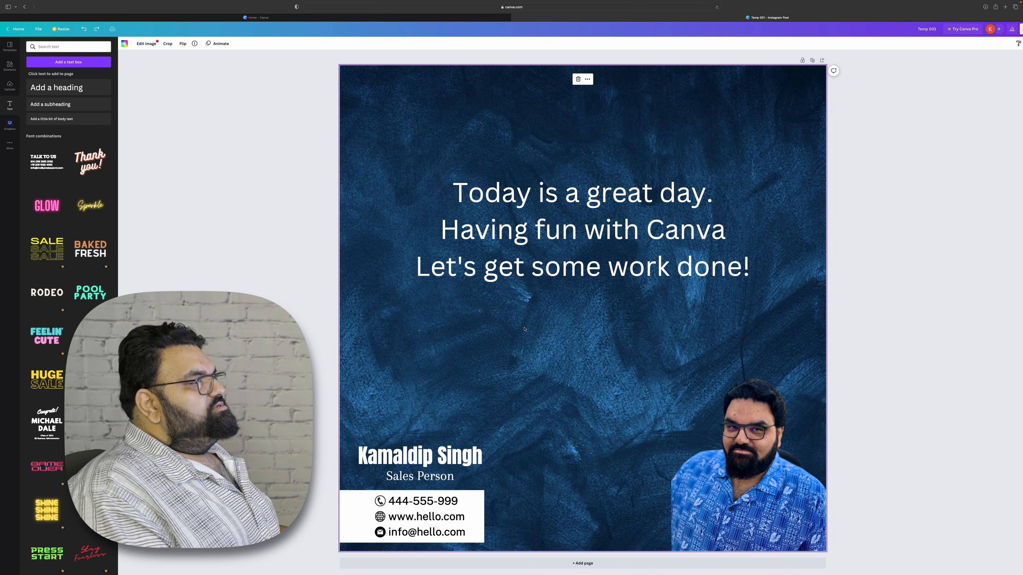
{"action": "left_click", "coordinate": [597, 251]}
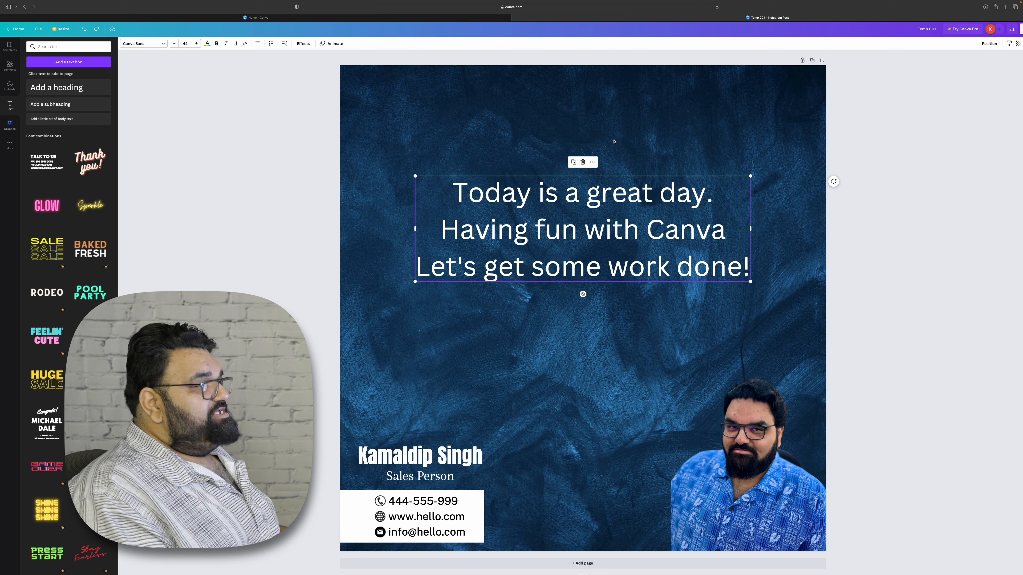
{"action": "left_click", "coordinate": [749, 264]}
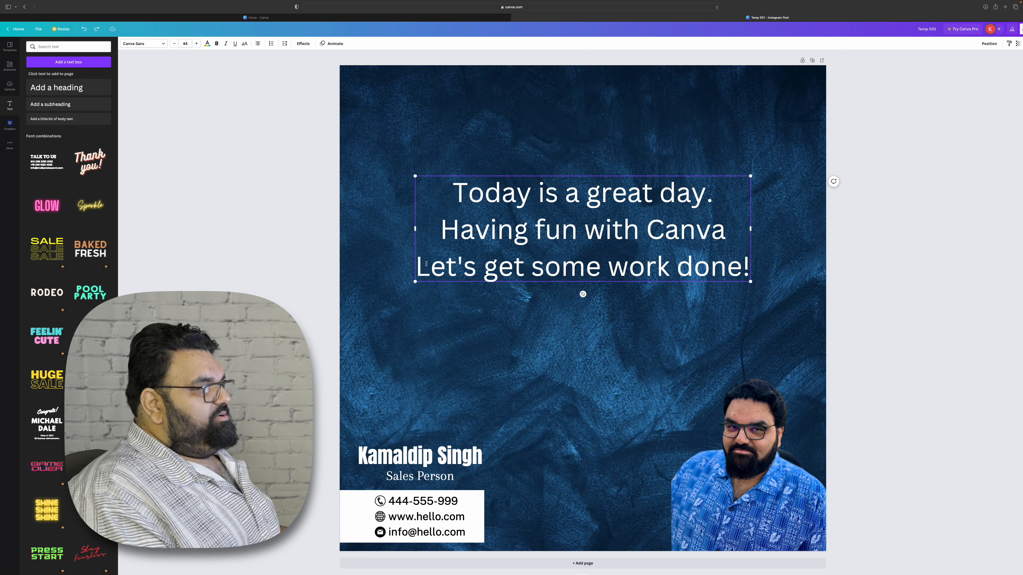
{"action": "left_click", "coordinate": [580, 322]}
{"action": "left_click", "coordinate": [604, 255]}
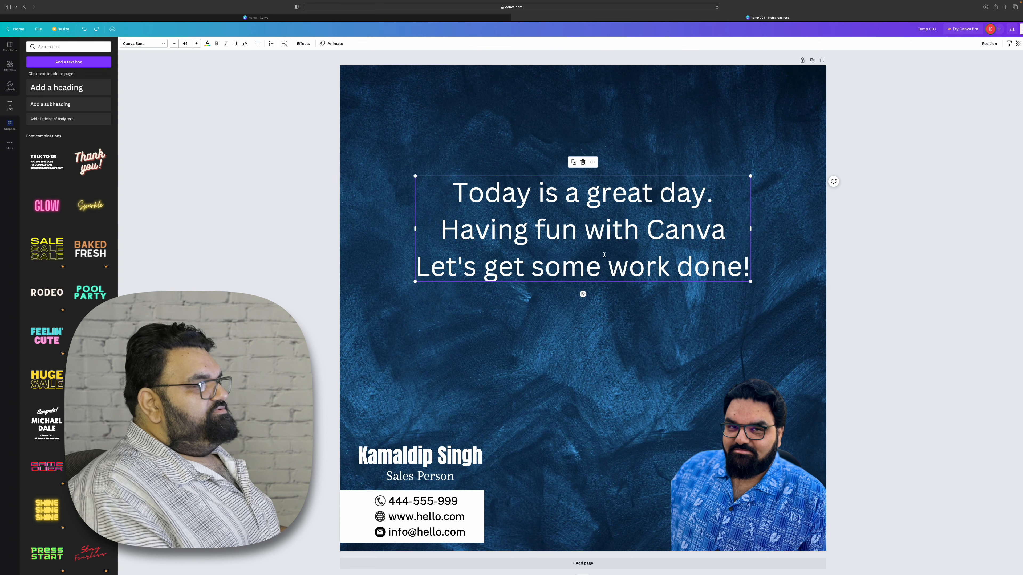
{"action": "left_click_drag", "start_coordinate": [748, 269], "coordinate": [453, 197]}
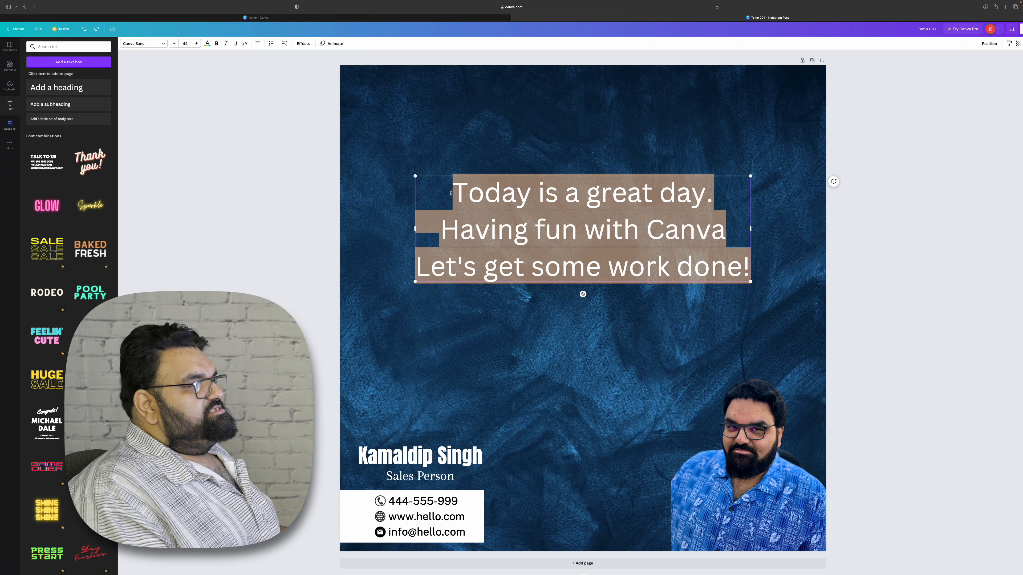
{"action": "left_click", "coordinate": [638, 324]}
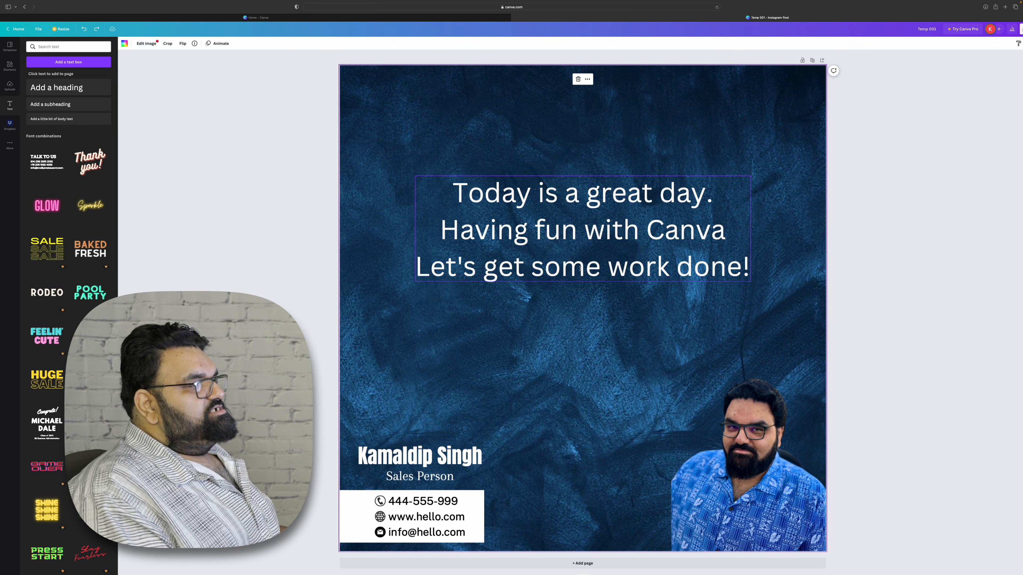
{"action": "left_click", "coordinate": [491, 231]}
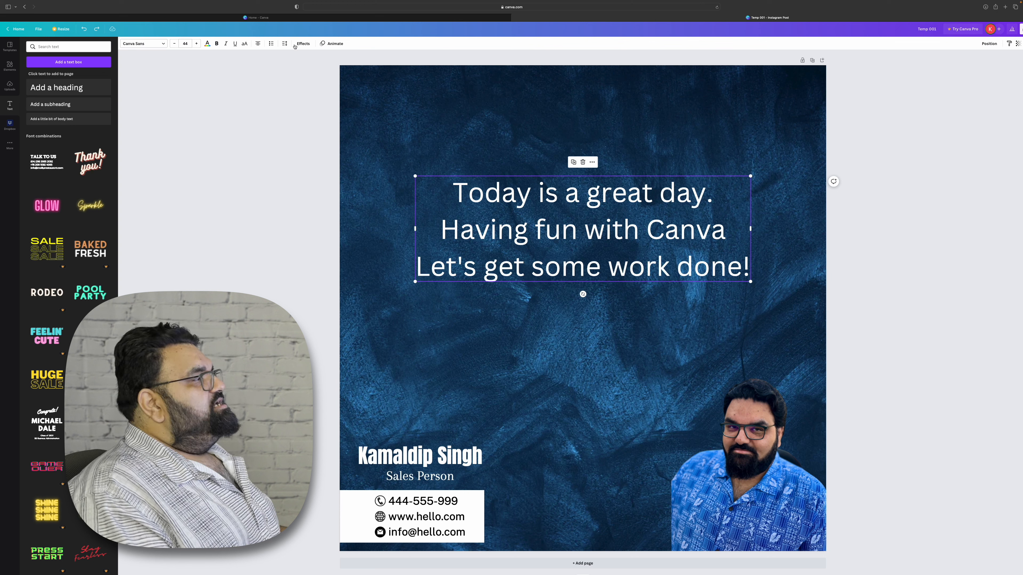
Widen the text's letter spacing, then undo the change.
{"action": "left_click", "coordinate": [284, 43]}
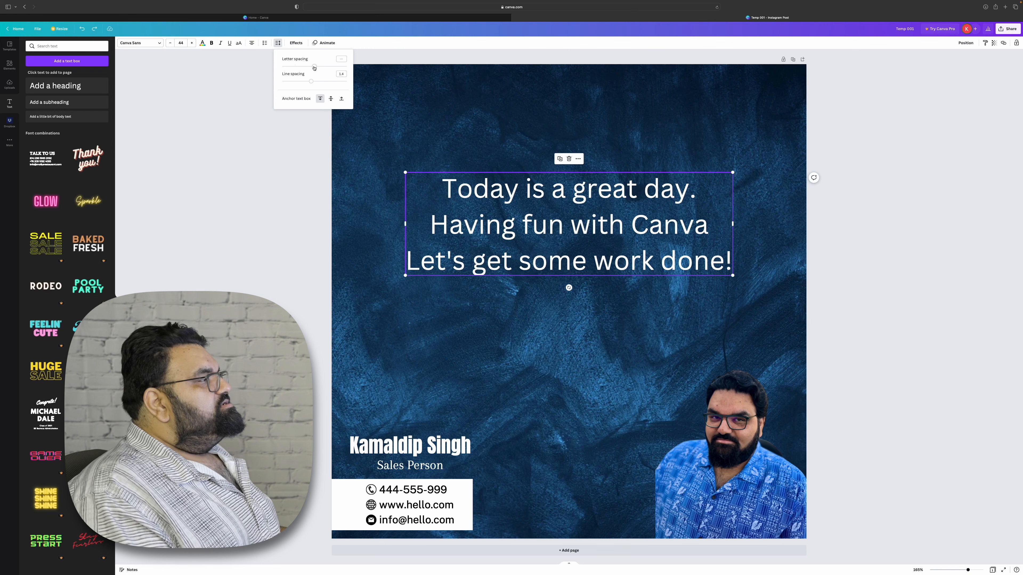
{"action": "left_click_drag", "start_coordinate": [511, 157], "coordinate": [515, 158]}
{"action": "left_click_drag", "start_coordinate": [316, 68], "coordinate": [302, 69]}
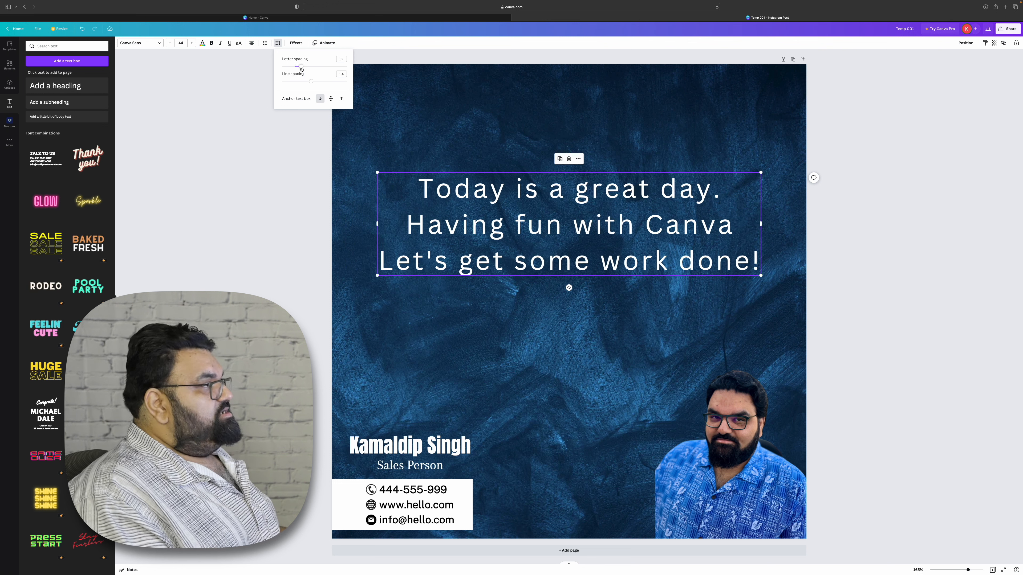
{"action": "key", "text": "super+z"}
Reduce the text's line spacing.
{"action": "mouse_move", "coordinate": [315, 83]}
{"action": "left_mouse_down"}
{"action": "mouse_move", "coordinate": [302, 83]}
{"action": "mouse_move", "coordinate": [324, 82]}
{"action": "mouse_move", "coordinate": [305, 82]}
{"action": "left_mouse_up"}
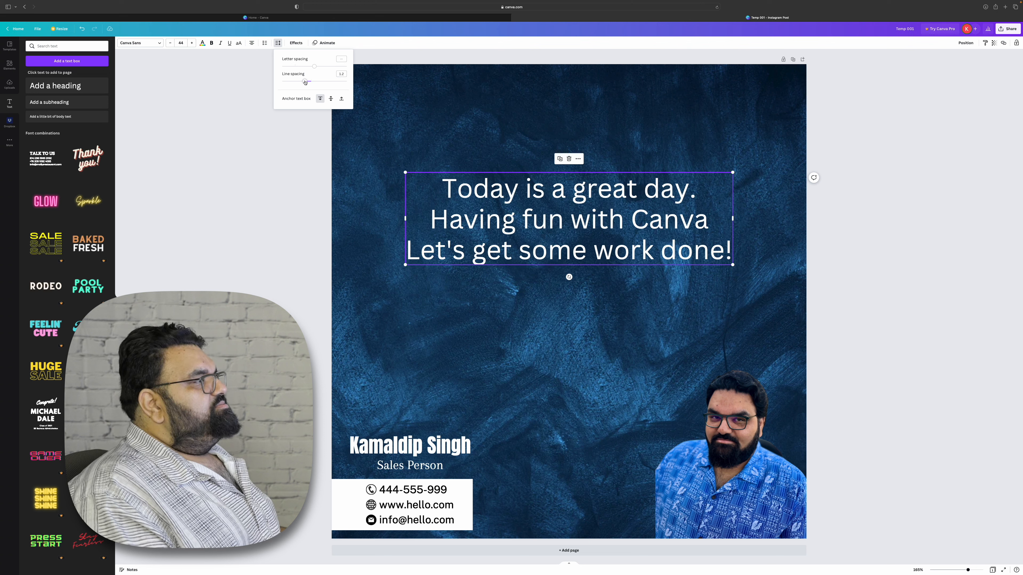
{"action": "left_click", "coordinate": [384, 82]}
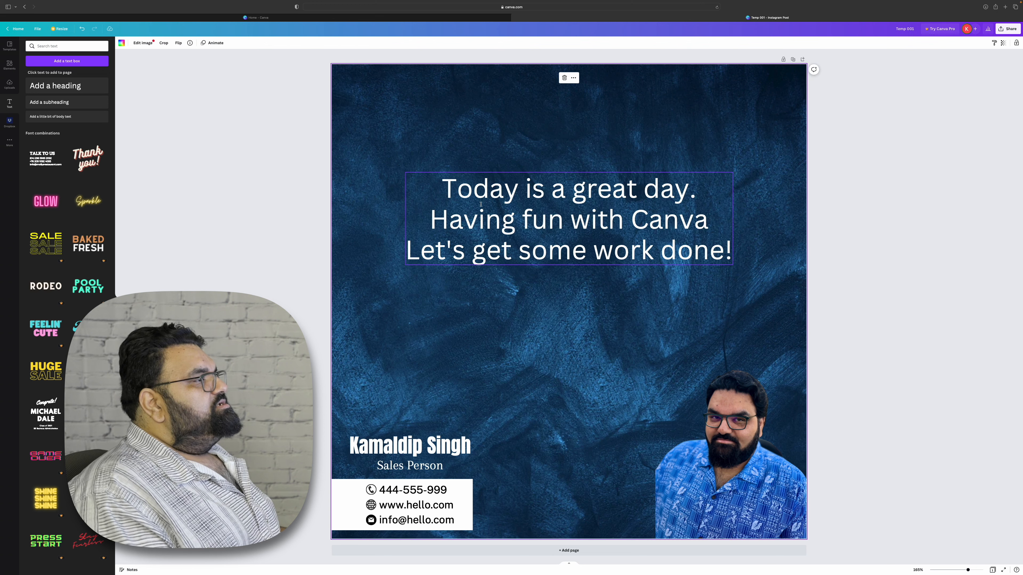
Change the text box font to Bentham.
{"action": "left_click", "coordinate": [494, 214]}
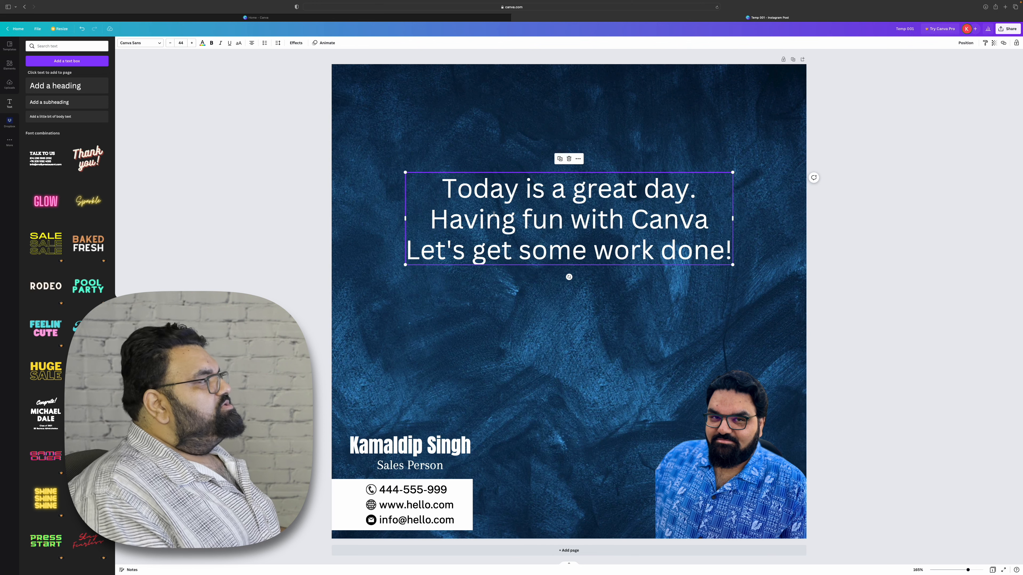
{"action": "left_click", "coordinate": [146, 43]}
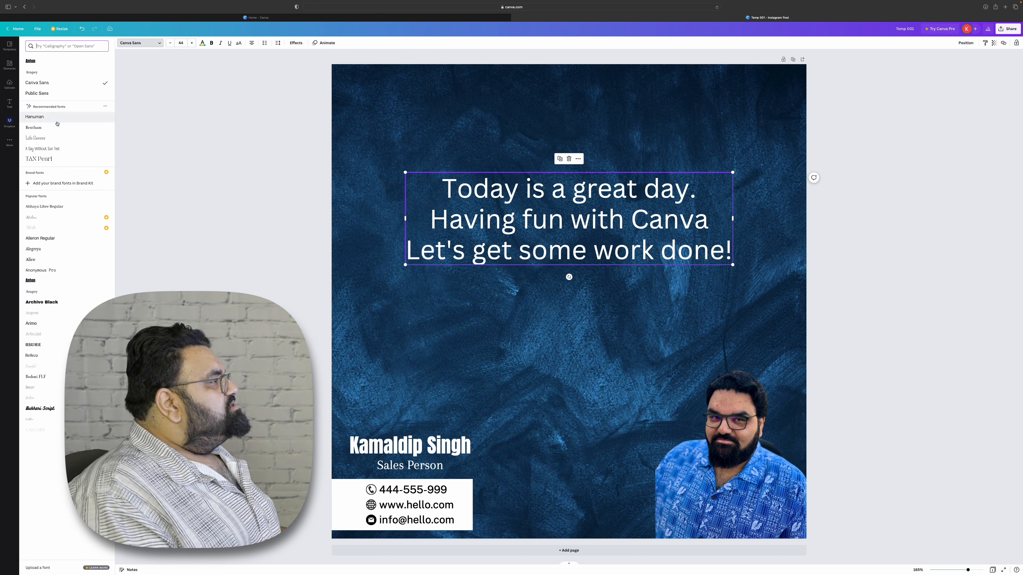
{"action": "left_click", "coordinate": [49, 128]}
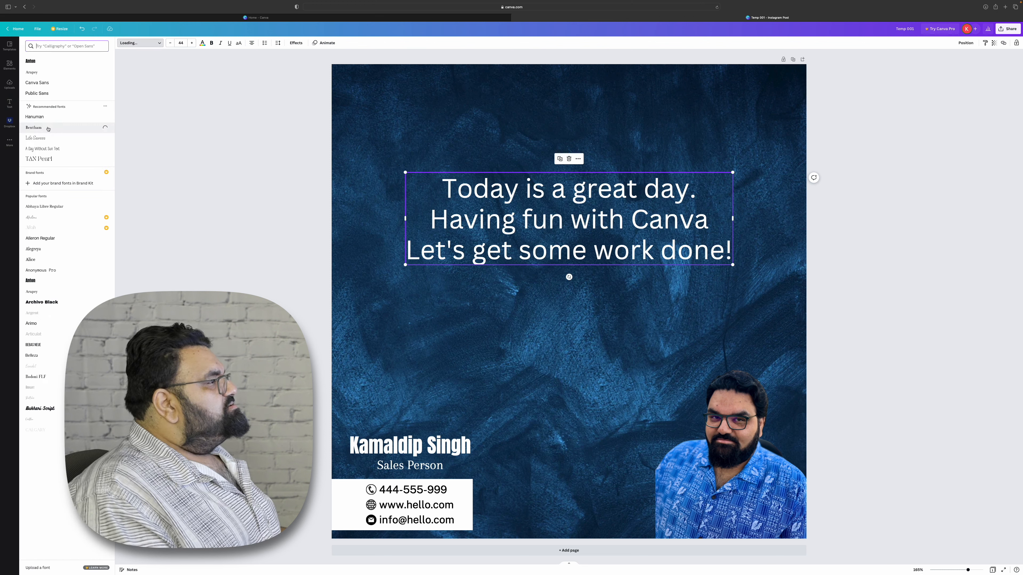
{"action": "left_click", "coordinate": [679, 251]}
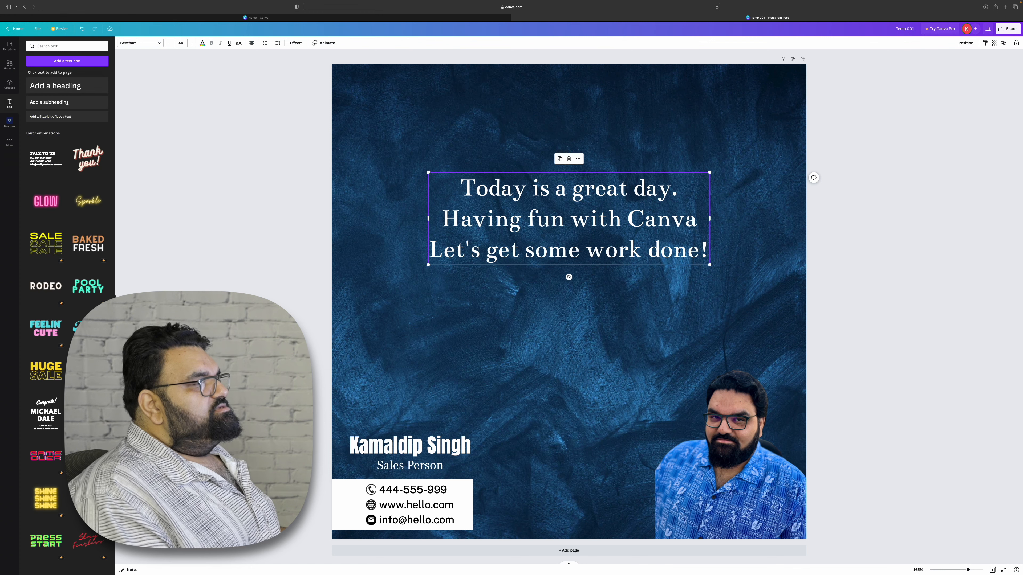
Delete the textured blue background image.
{"action": "left_click", "coordinate": [643, 313]}
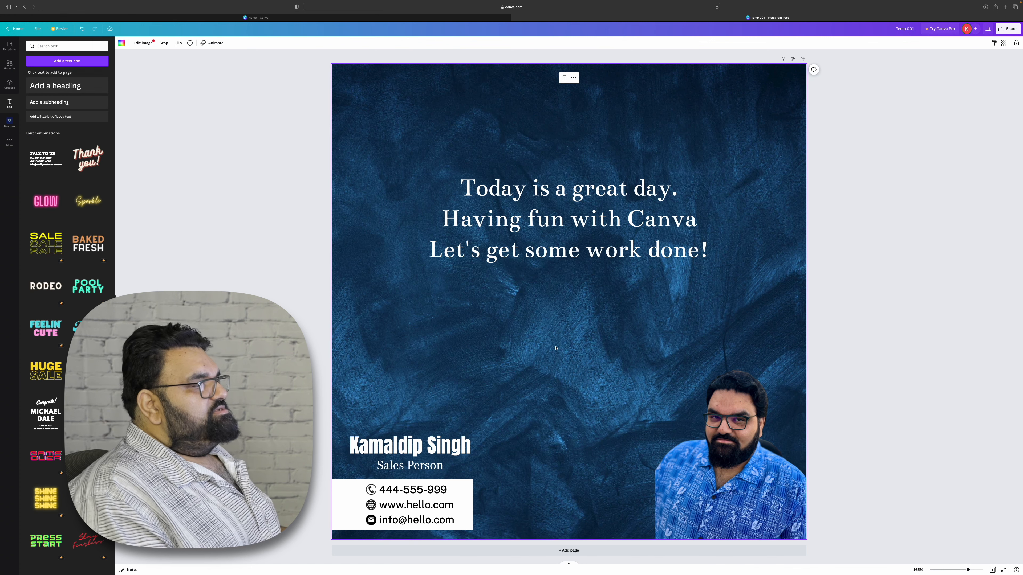
{"action": "left_click", "coordinate": [564, 77]}
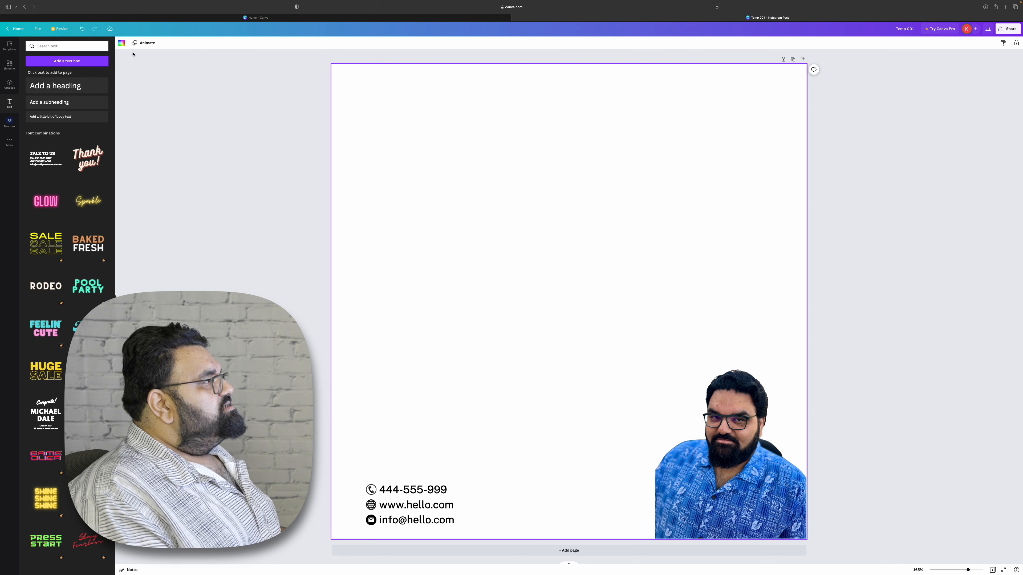
Set the page background to the dark near-black document colour.
{"action": "left_click", "coordinate": [121, 43]}
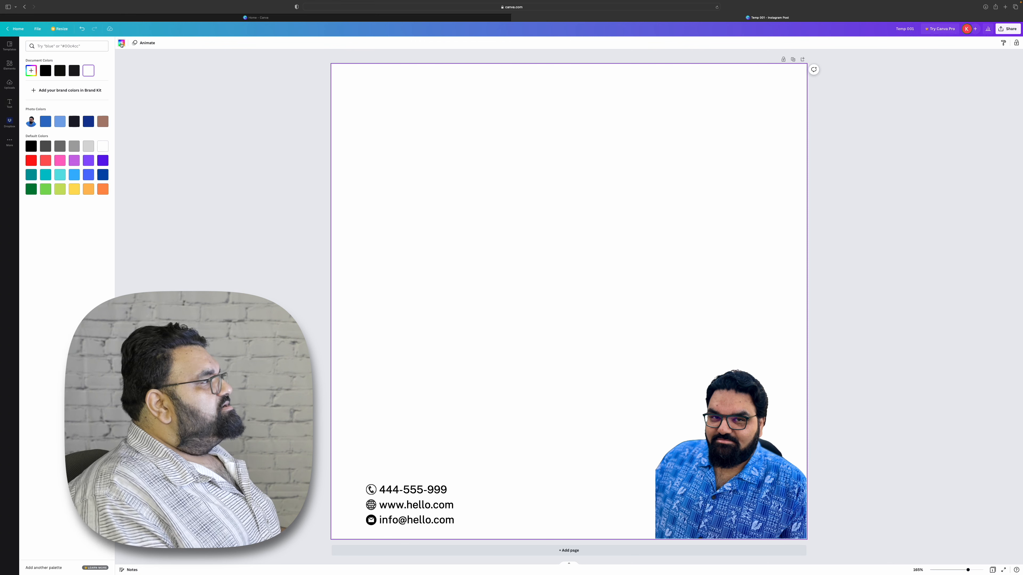
{"action": "left_click", "coordinate": [74, 71]}
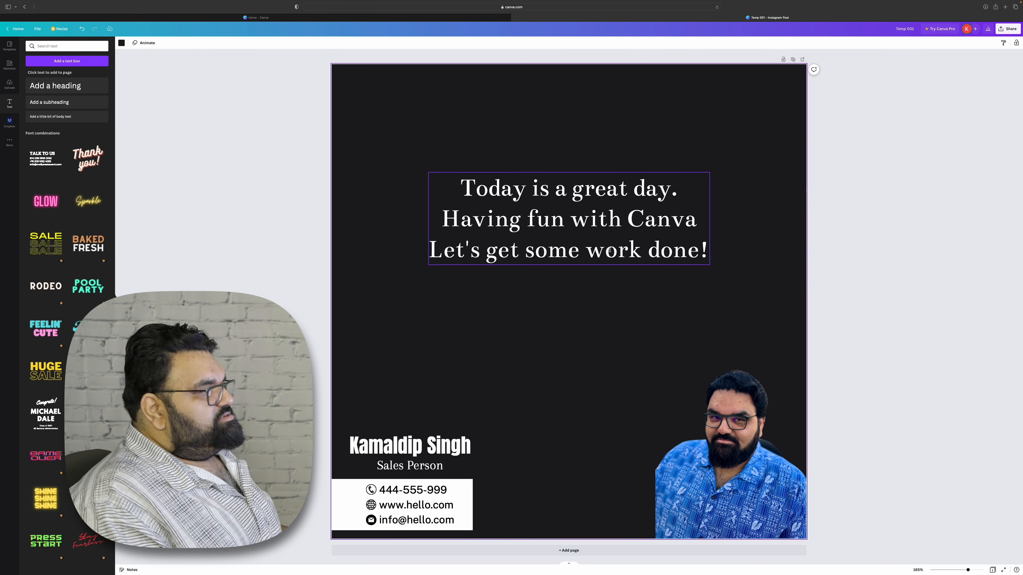
Select the text block and apply the Shadow text effect.
{"action": "left_click_drag", "start_coordinate": [550, 235], "coordinate": [554, 240]}
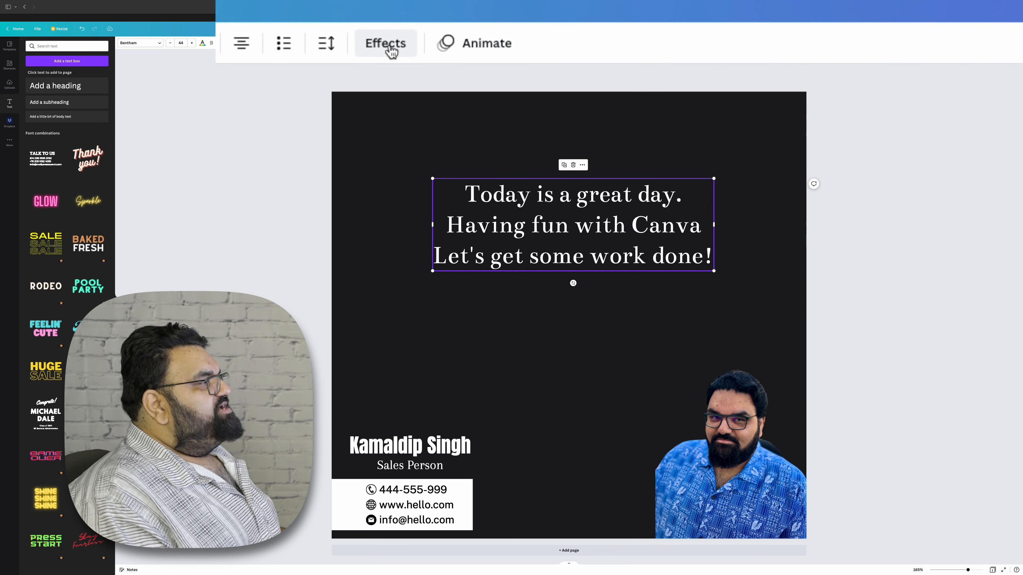
{"action": "left_click", "coordinate": [389, 50]}
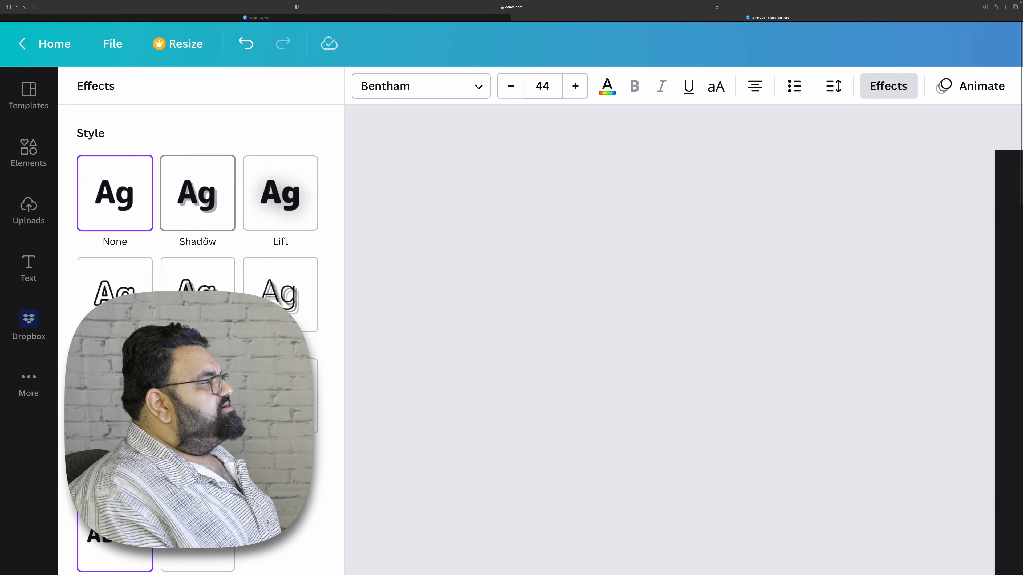
{"action": "scroll", "coordinate": [469, 306], "scroll_direction": "down", "scroll_amount": 5}
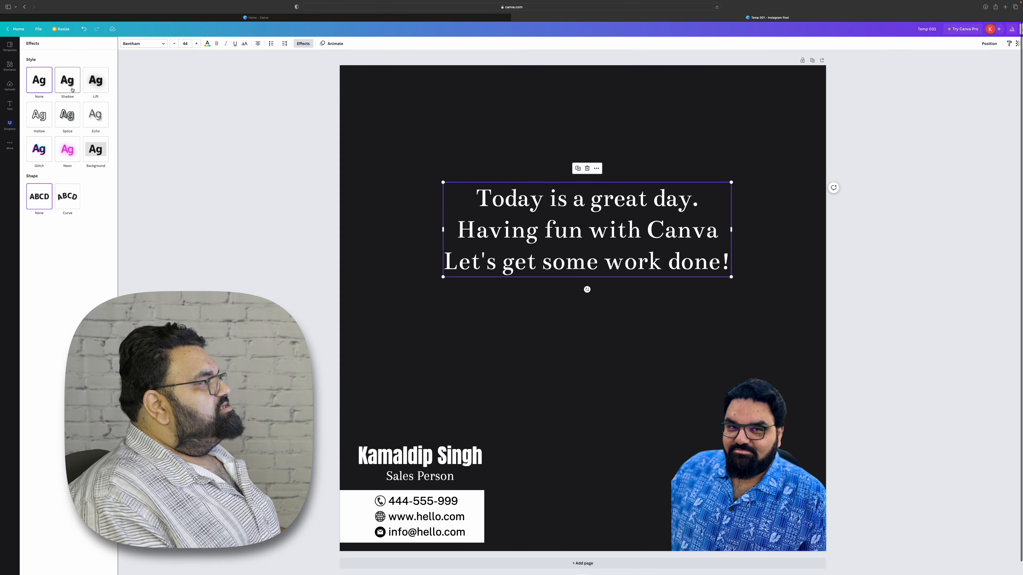
{"action": "left_click", "coordinate": [71, 88]}
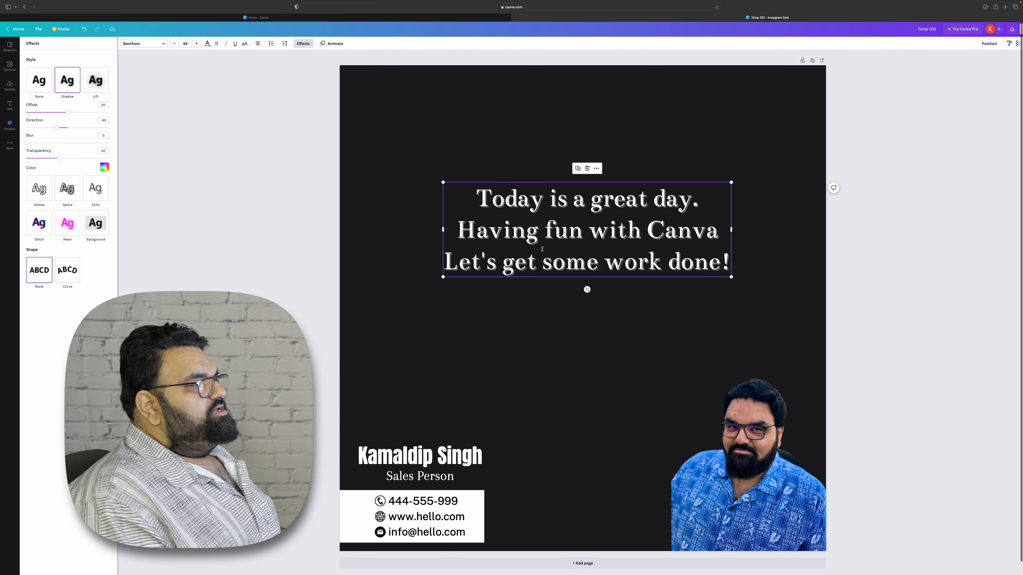
Set the shadow offset to 80.
{"action": "scroll", "coordinate": [542, 248], "scroll_direction": "up", "scroll_amount": 5}
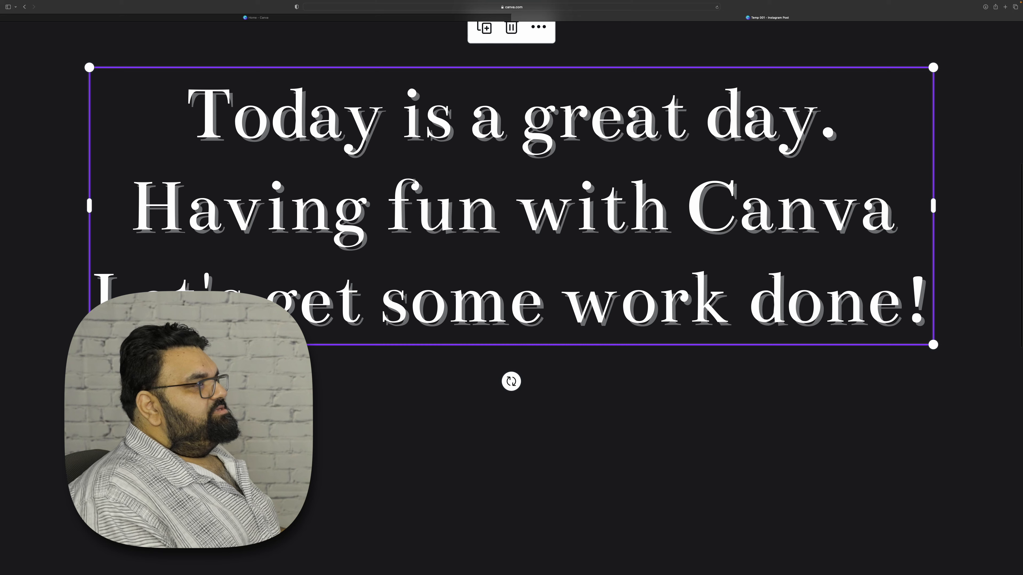
{"action": "scroll", "coordinate": [427, 210], "scroll_direction": "up", "scroll_amount": 2}
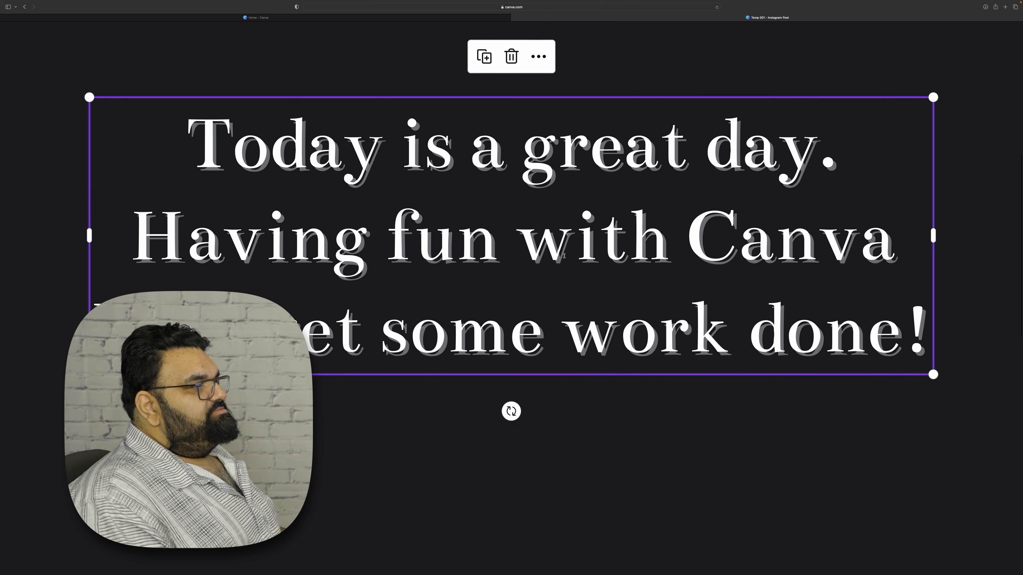
{"action": "scroll", "coordinate": [560, 261], "scroll_direction": "down", "scroll_amount": 10}
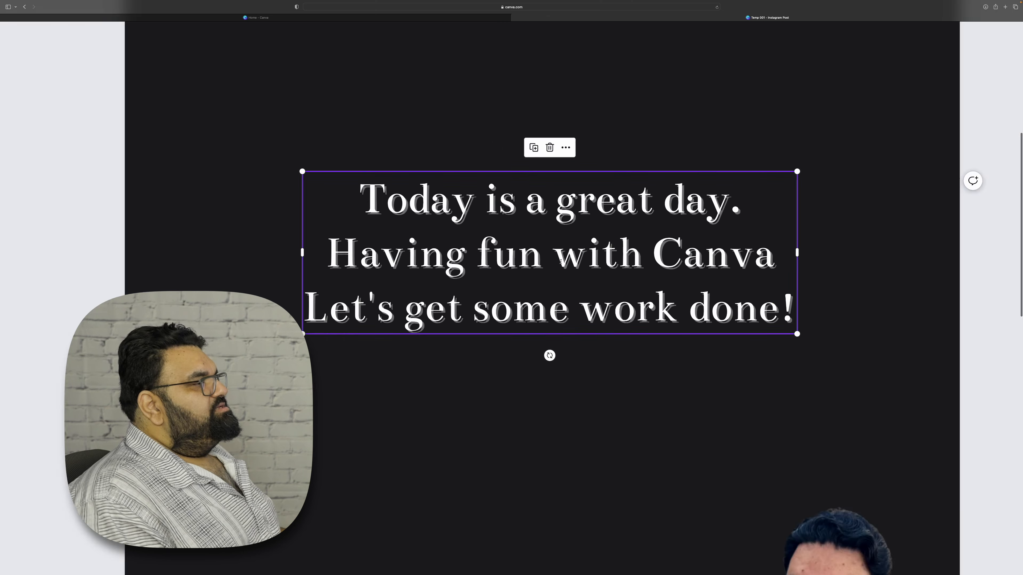
{"action": "scroll", "coordinate": [162, 257], "scroll_direction": "up", "scroll_amount": 10}
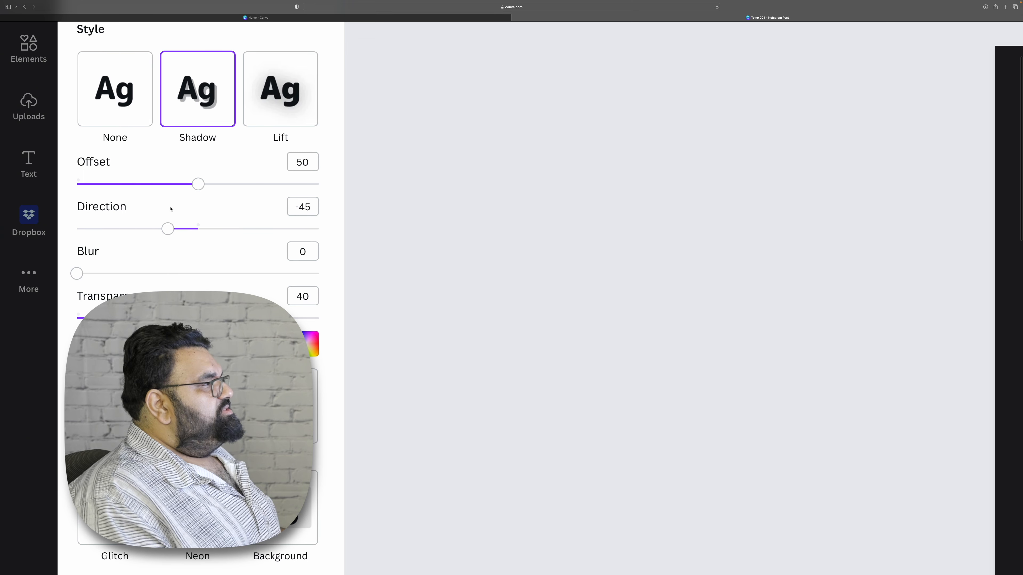
{"action": "scroll", "coordinate": [394, 218], "scroll_direction": "down", "scroll_amount": 10}
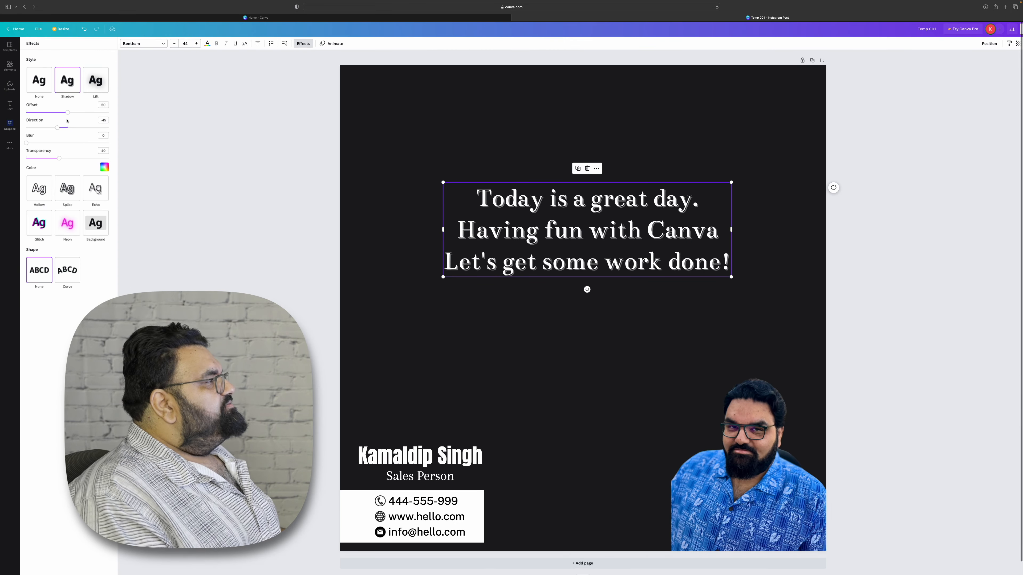
{"action": "scroll", "coordinate": [559, 238], "scroll_direction": "up", "scroll_amount": 10}
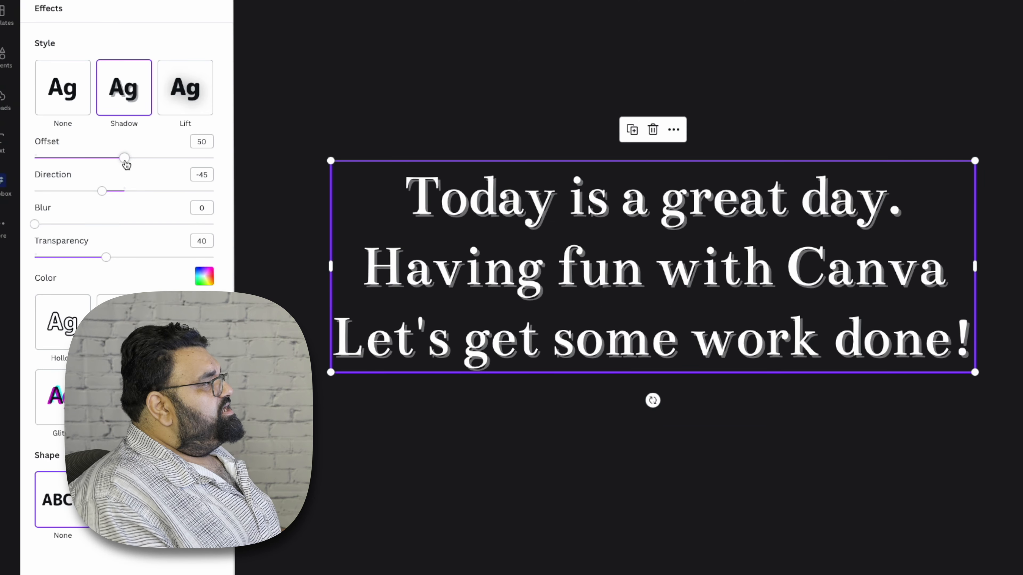
{"action": "left_click_drag", "start_coordinate": [126, 165], "coordinate": [131, 165]}
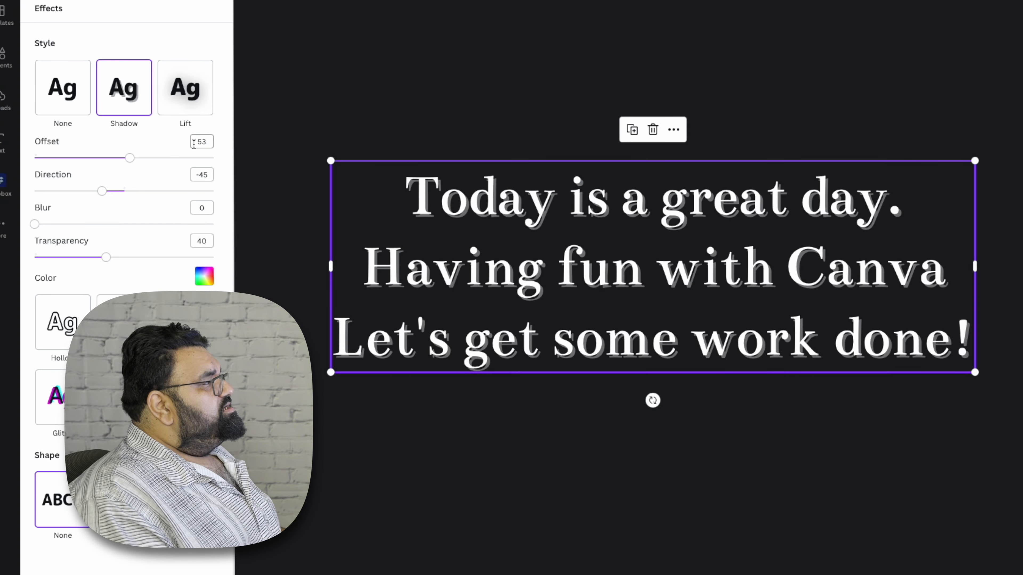
{"action": "mouse_move", "coordinate": [132, 162]}
{"action": "left_mouse_down"}
{"action": "mouse_move", "coordinate": [214, 159]}
{"action": "mouse_move", "coordinate": [116, 168]}
{"action": "mouse_move", "coordinate": [143, 159]}
{"action": "left_mouse_up"}
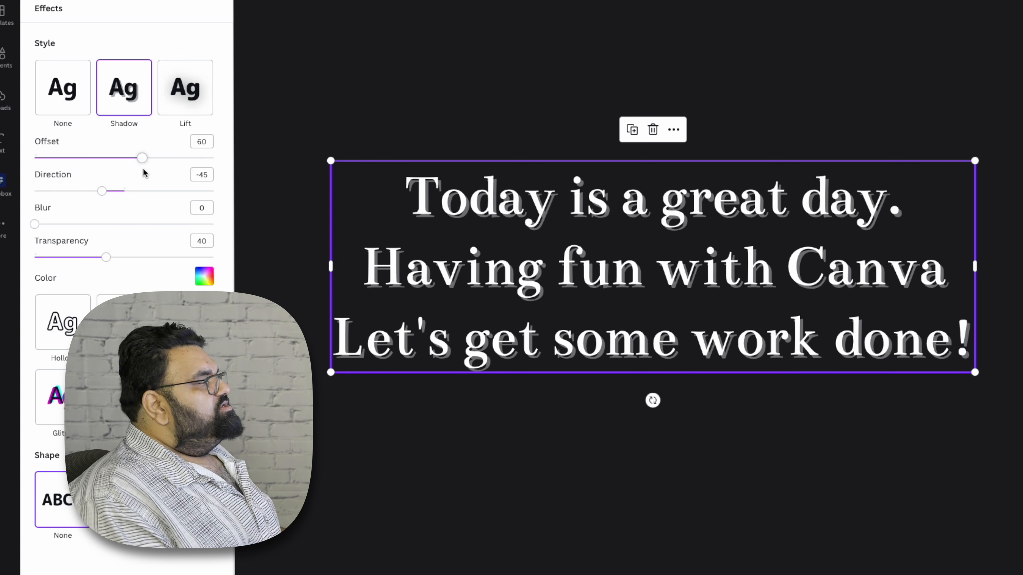
{"action": "left_click", "coordinate": [203, 143]}
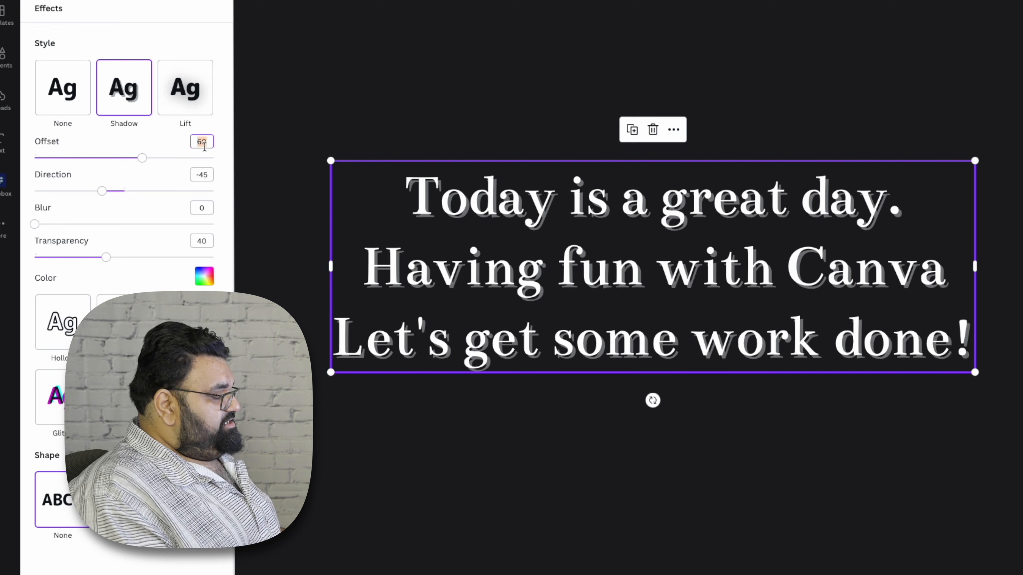
{"action": "type", "text": "8"}
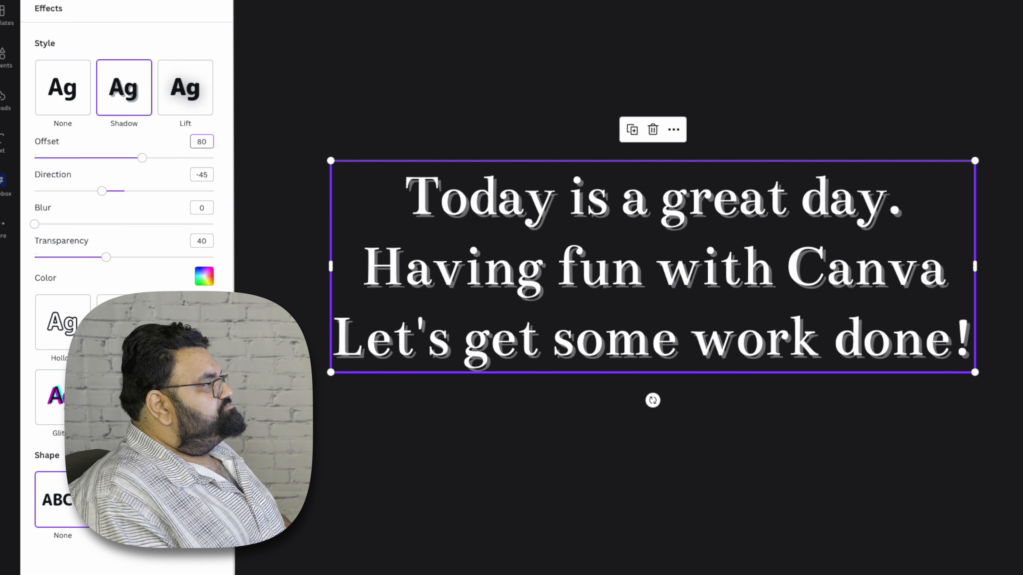
{"action": "type", "text": "0"}
{"action": "key", "text": "Return"}
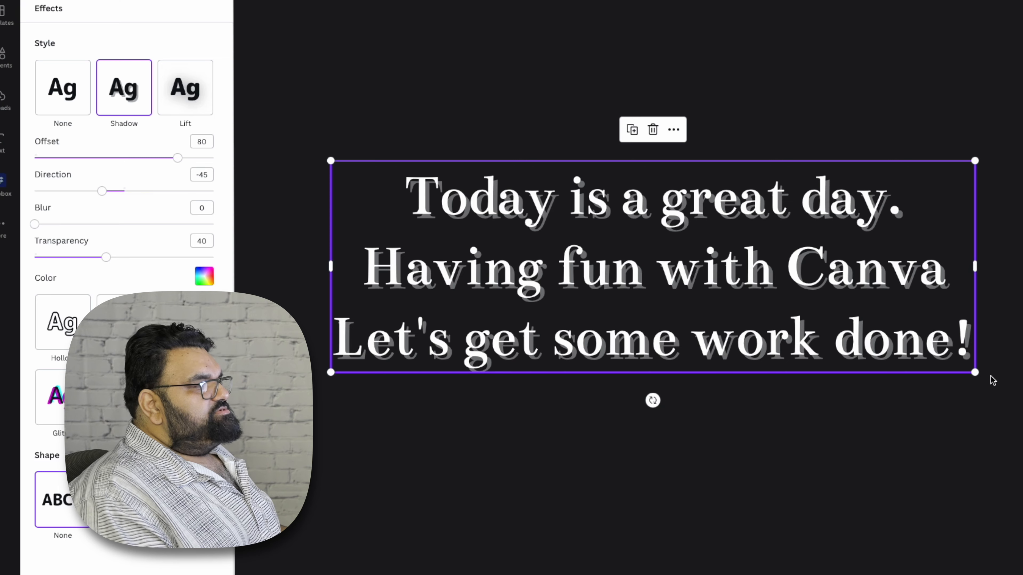
Enlarge the text block by resizing it from its corners.
{"action": "left_click_drag", "start_coordinate": [975, 373], "coordinate": [1022, 429]}
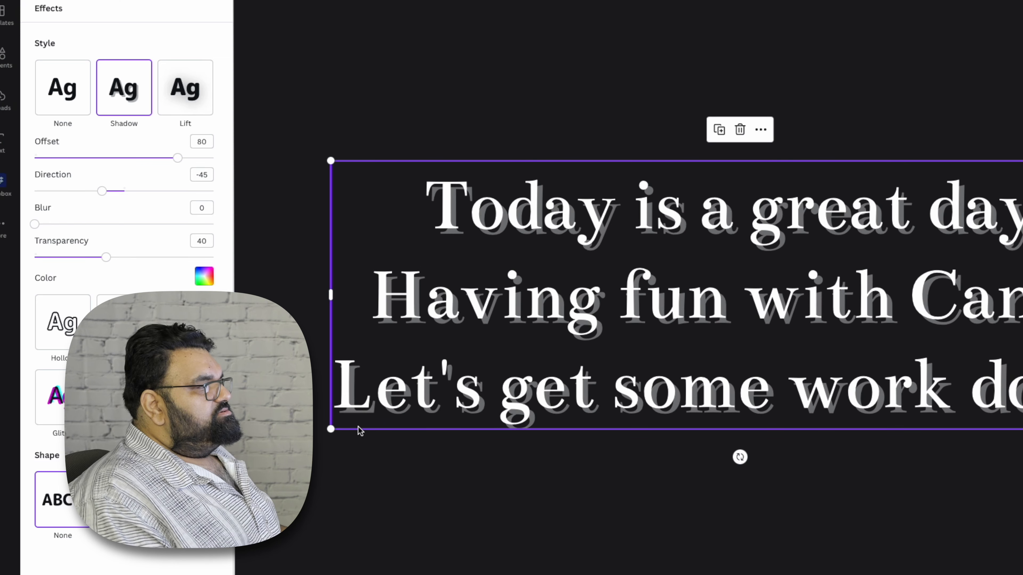
{"action": "left_click_drag", "start_coordinate": [331, 429], "coordinate": [325, 499]}
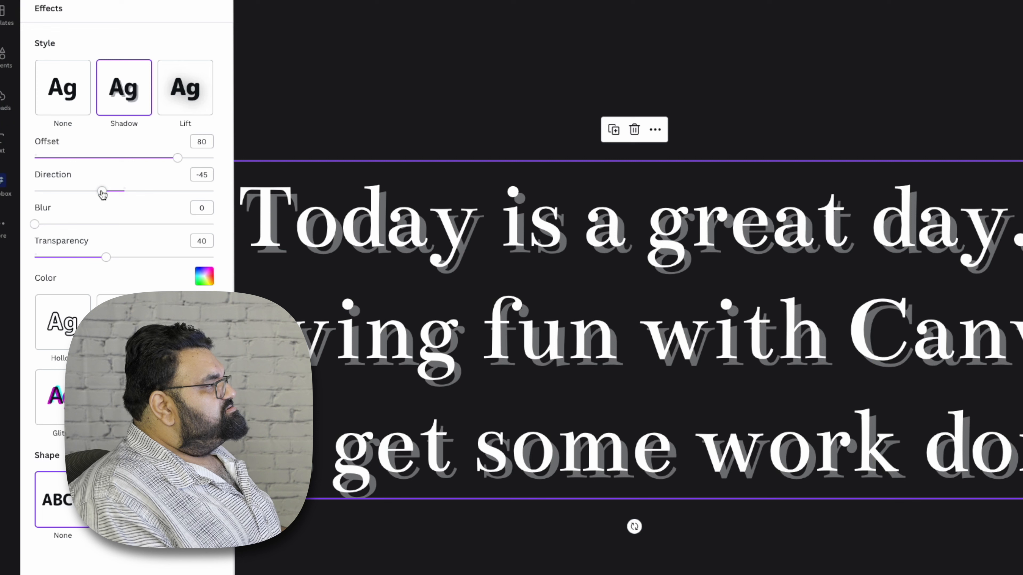
Set the shadow direction to -33, blur to 83 and transparency to 34.
{"action": "mouse_move", "coordinate": [103, 195]}
{"action": "left_mouse_down"}
{"action": "mouse_move", "coordinate": [156, 199]}
{"action": "mouse_move", "coordinate": [98, 193]}
{"action": "mouse_move", "coordinate": [125, 193]}
{"action": "mouse_move", "coordinate": [109, 192]}
{"action": "left_mouse_up"}
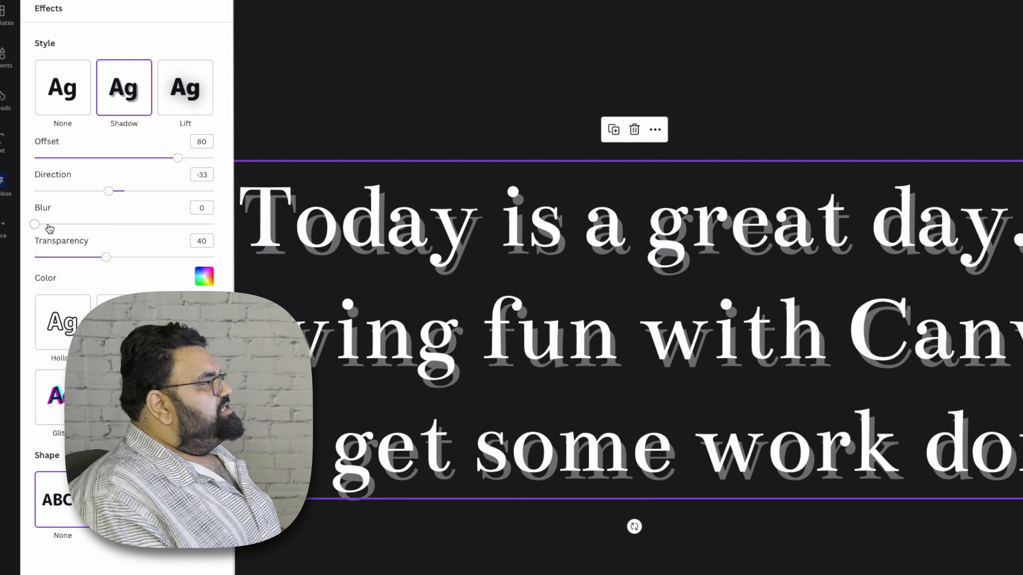
{"action": "left_click_drag", "start_coordinate": [36, 227], "coordinate": [183, 236]}
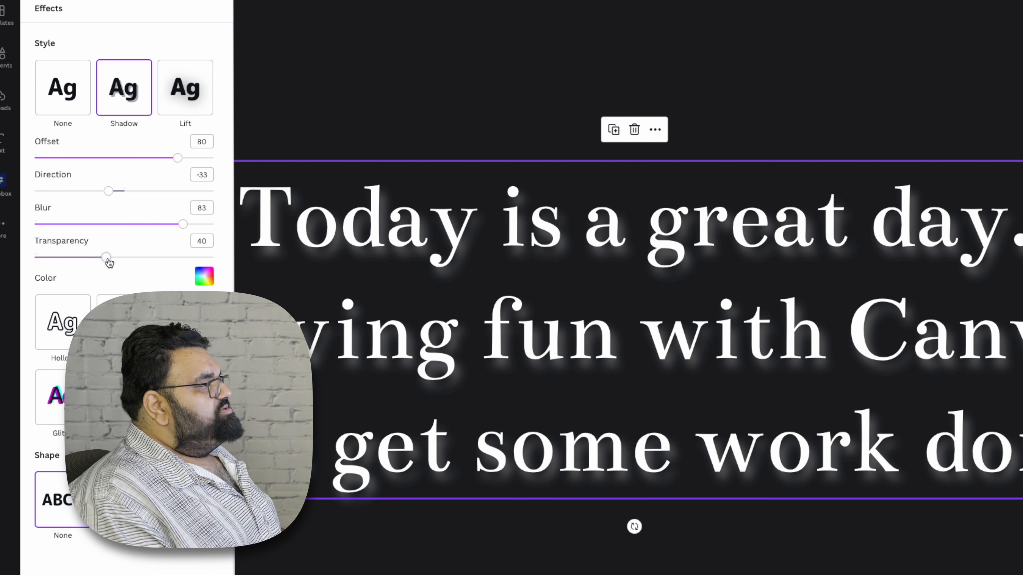
{"action": "mouse_move", "coordinate": [108, 263]}
{"action": "left_mouse_down"}
{"action": "mouse_move", "coordinate": [230, 267]}
{"action": "mouse_move", "coordinate": [60, 261]}
{"action": "mouse_move", "coordinate": [95, 258]}
{"action": "left_mouse_up"}
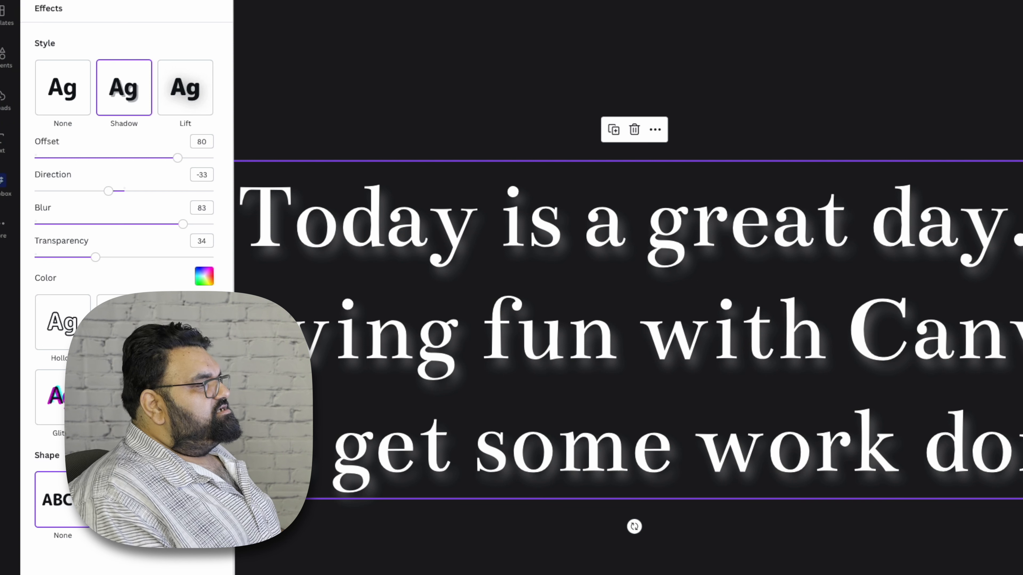
Replace the text's shadow with the Lift effect and raise its intensity.
{"action": "left_click", "coordinate": [2, 143]}
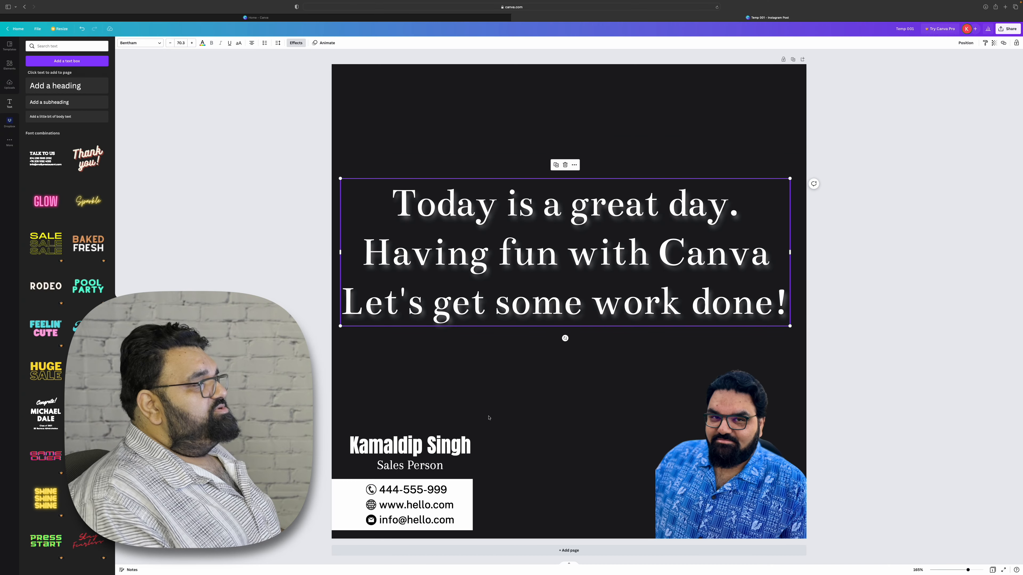
{"action": "left_click", "coordinate": [488, 418]}
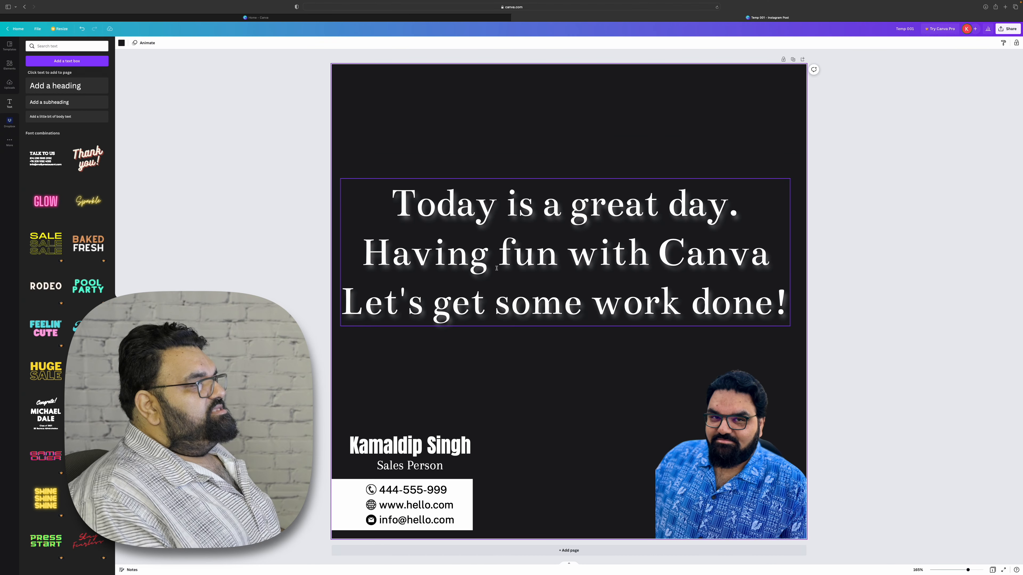
{"action": "left_click", "coordinate": [516, 268]}
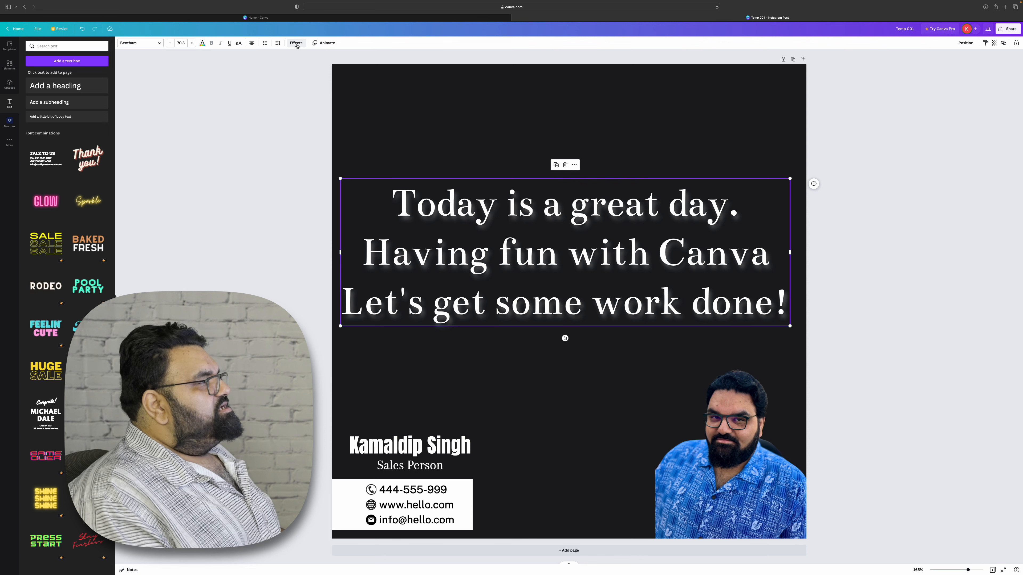
{"action": "left_click", "coordinate": [297, 44]}
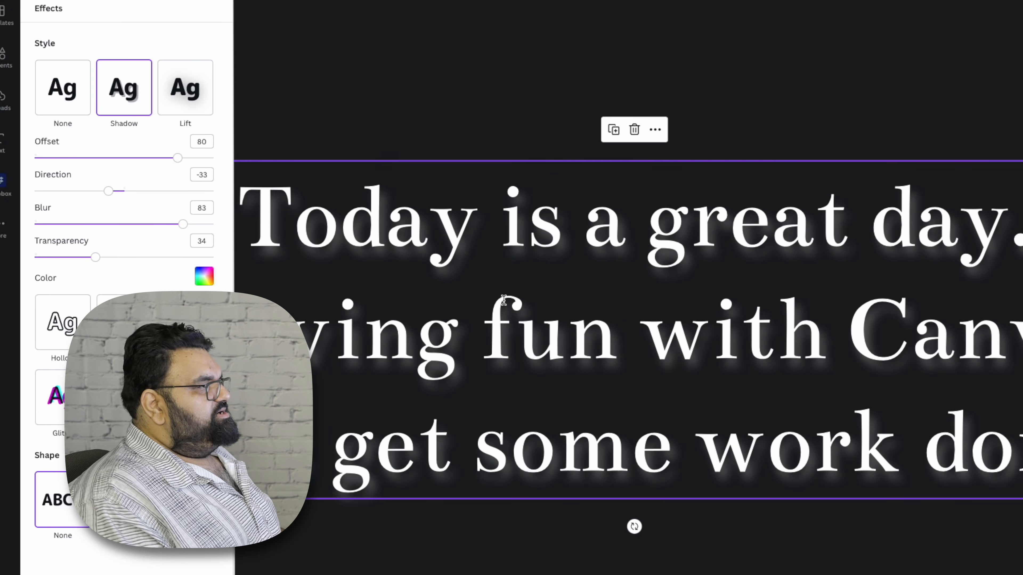
{"action": "left_click", "coordinate": [61, 98]}
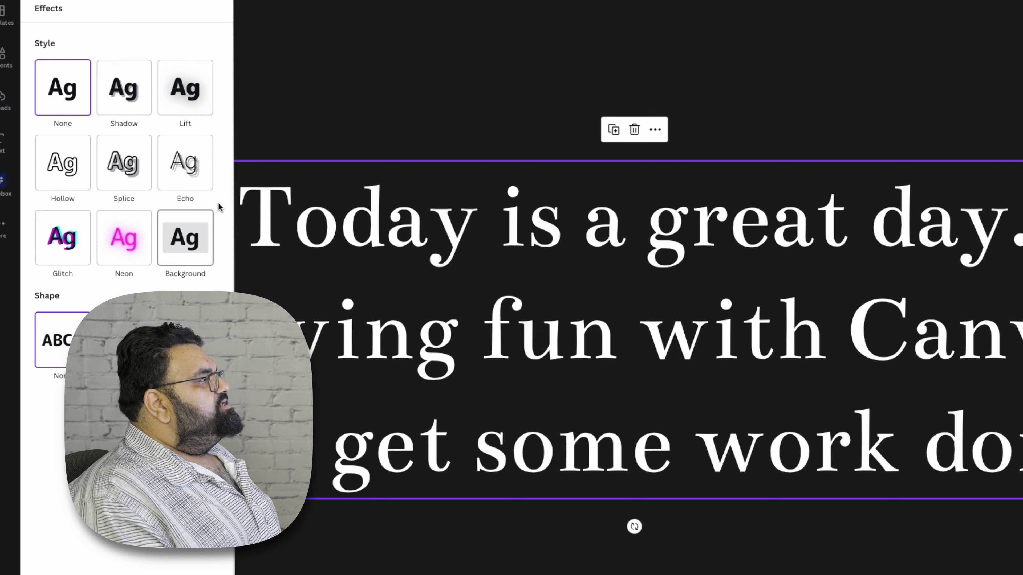
{"action": "left_click", "coordinate": [186, 91]}
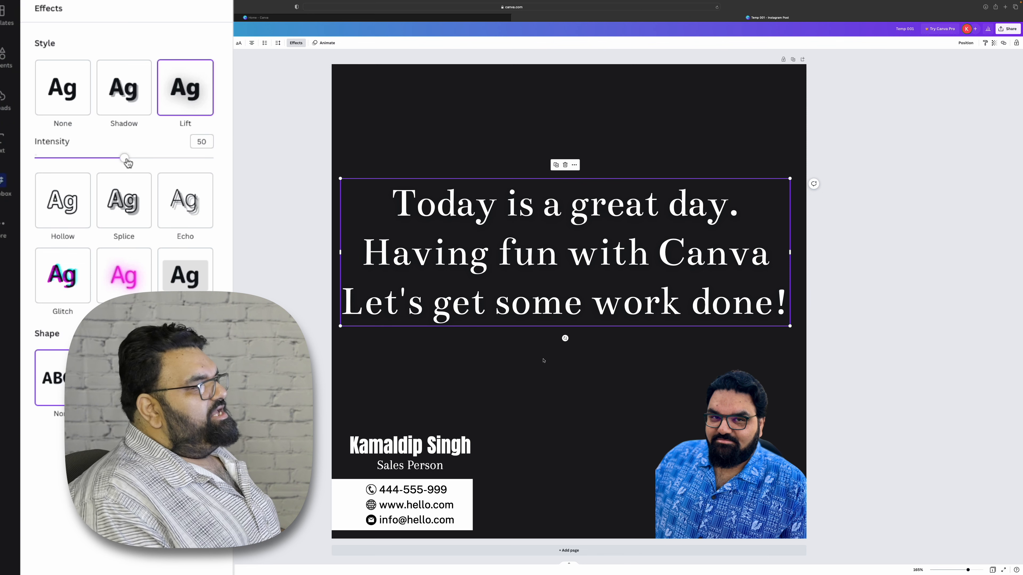
{"action": "left_click_drag", "start_coordinate": [128, 160], "coordinate": [194, 162]}
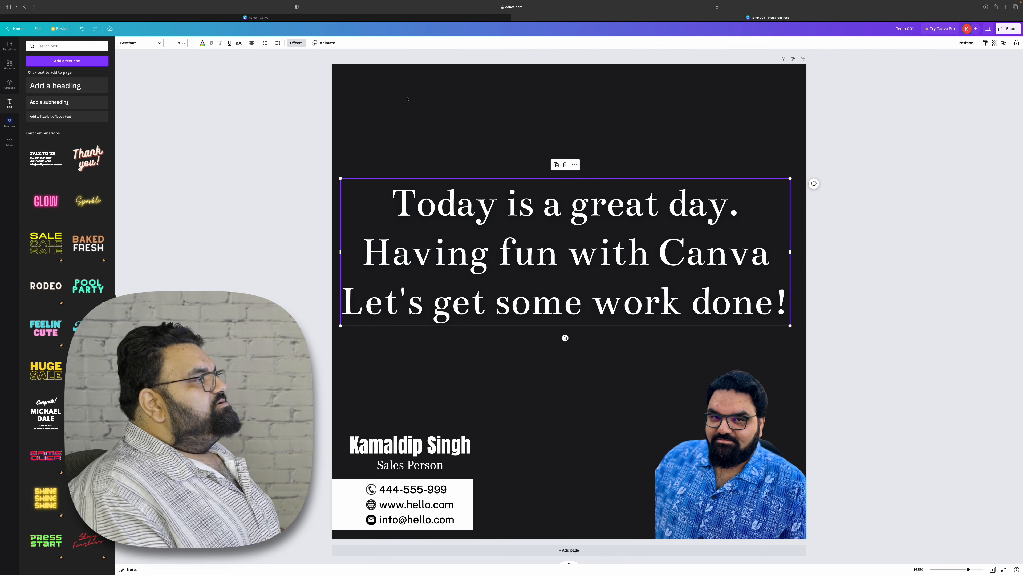
{"action": "left_click", "coordinate": [408, 99]}
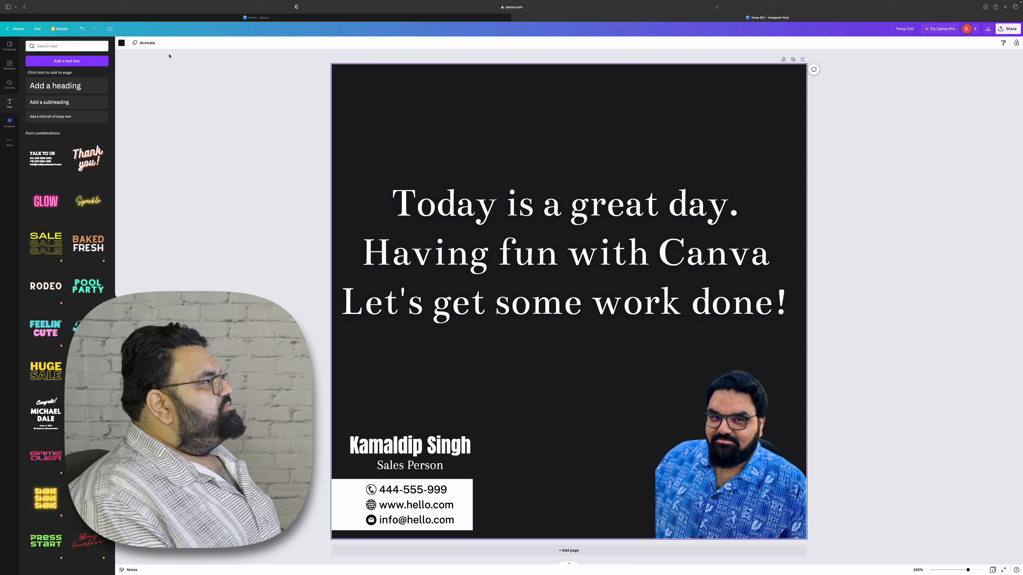
Change the page background colour to white, trying light blue first.
{"action": "left_click", "coordinate": [122, 43]}
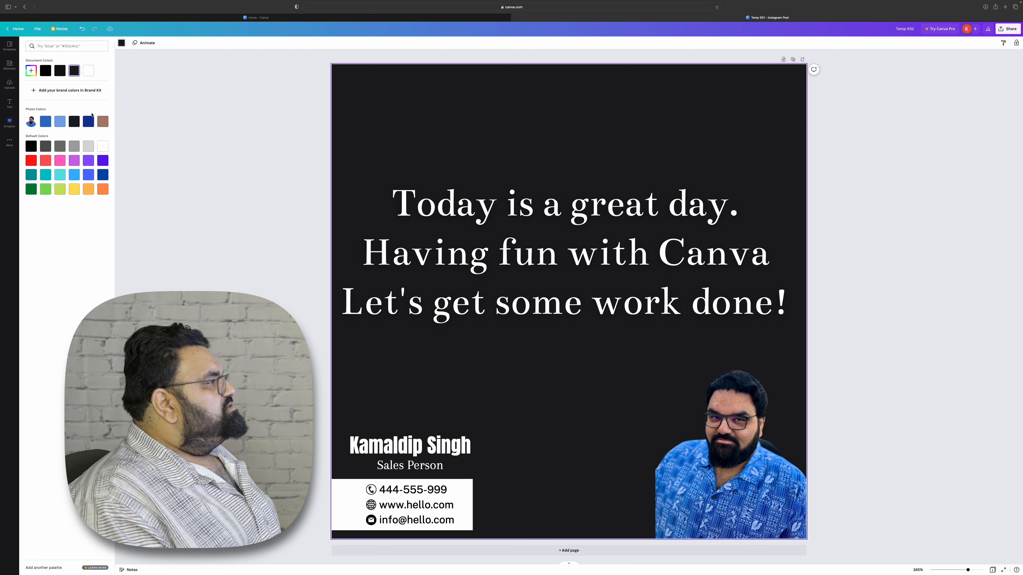
{"action": "left_click", "coordinate": [62, 122]}
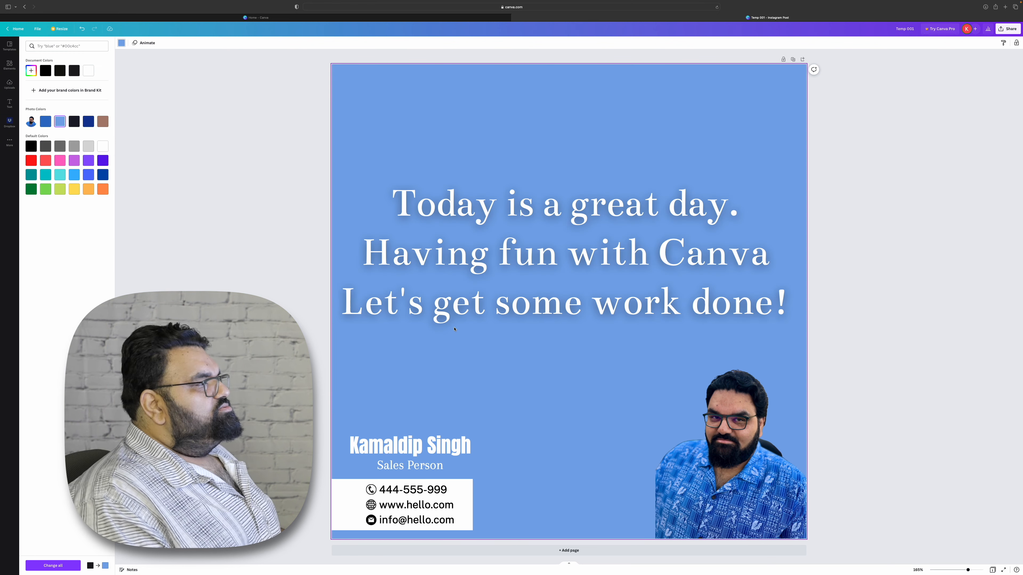
{"action": "left_click", "coordinate": [101, 145]}
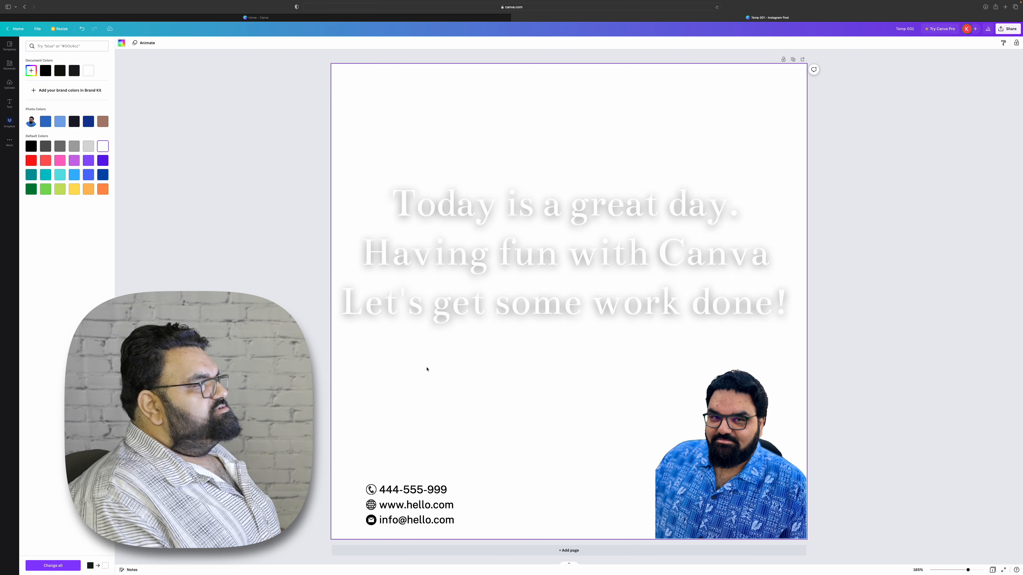
Delete the text's second and third lines and move the remaining line higher on the page.
{"action": "left_click", "coordinate": [457, 233]}
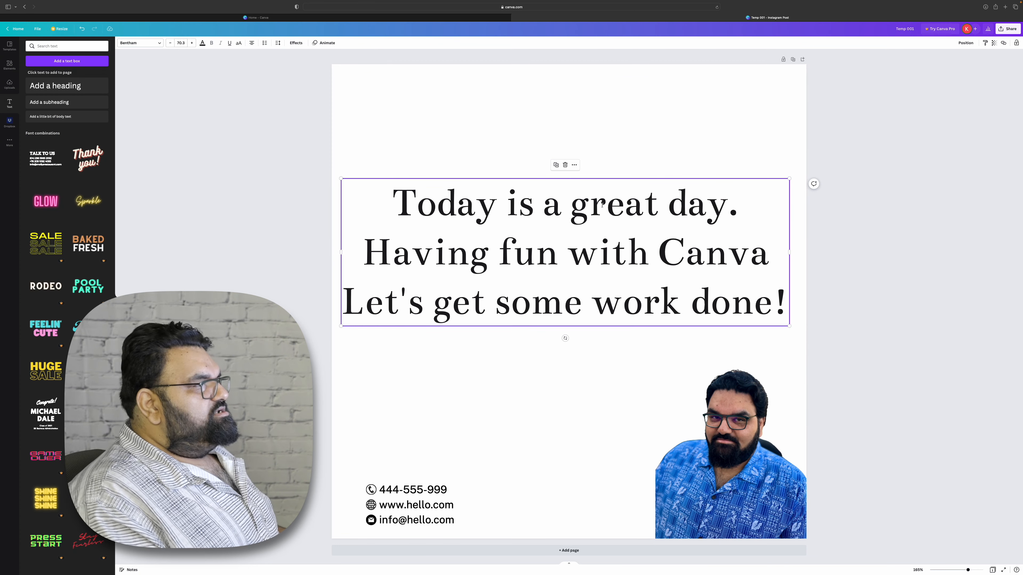
{"action": "left_click_drag", "start_coordinate": [783, 308], "coordinate": [351, 263]}
{"action": "key", "text": "BackSpace"}
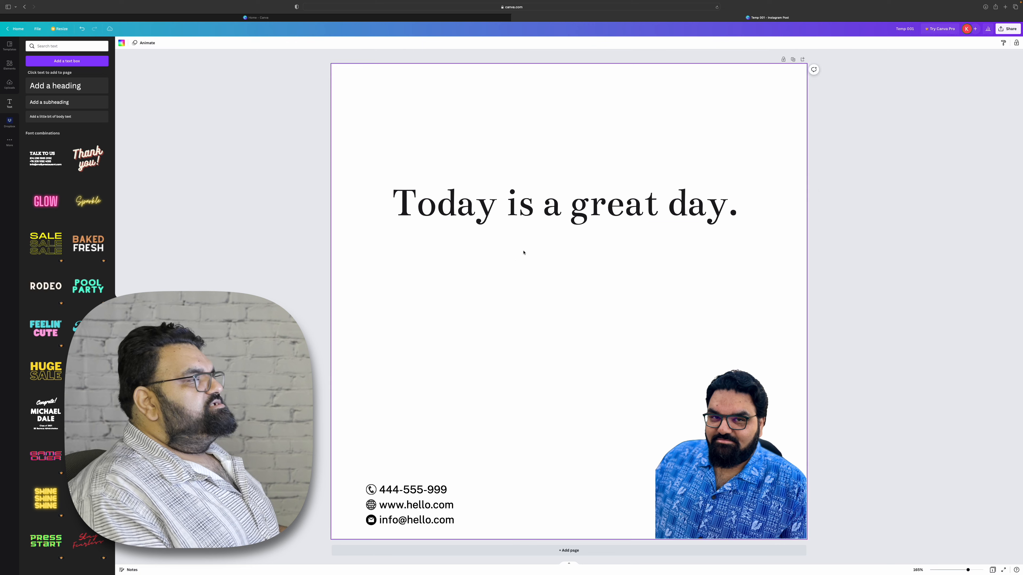
{"action": "left_click_drag", "start_coordinate": [543, 213], "coordinate": [547, 179]}
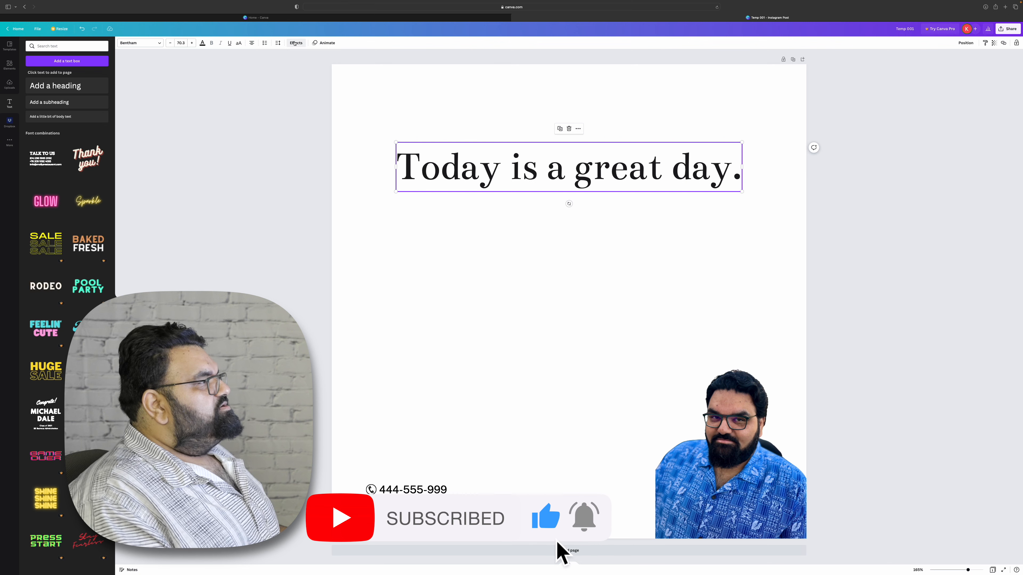
Try the Curve shape effect on the text line.
{"action": "left_click", "coordinate": [296, 43]}
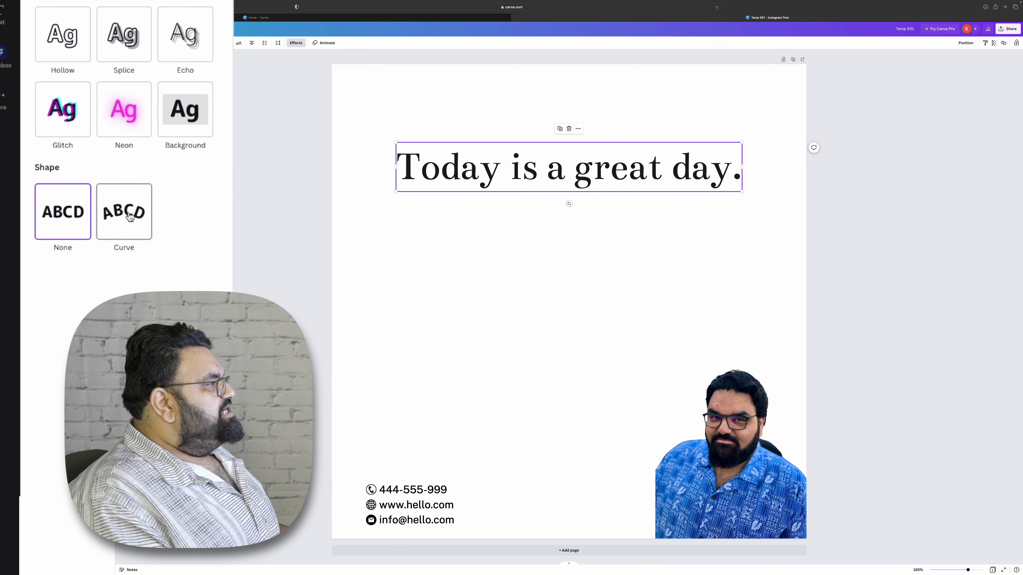
{"action": "left_click", "coordinate": [130, 219]}
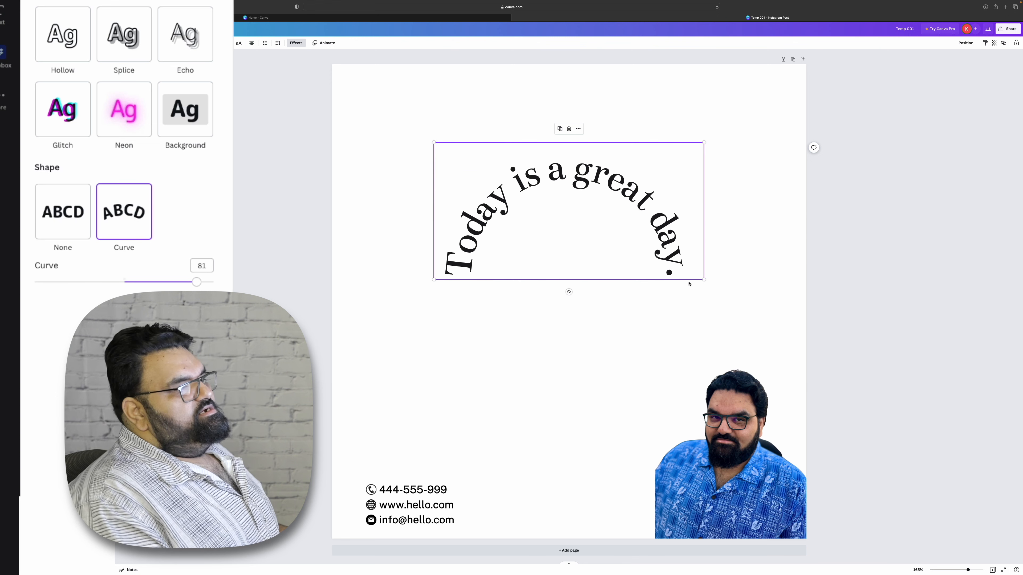
{"action": "left_click", "coordinate": [610, 327]}
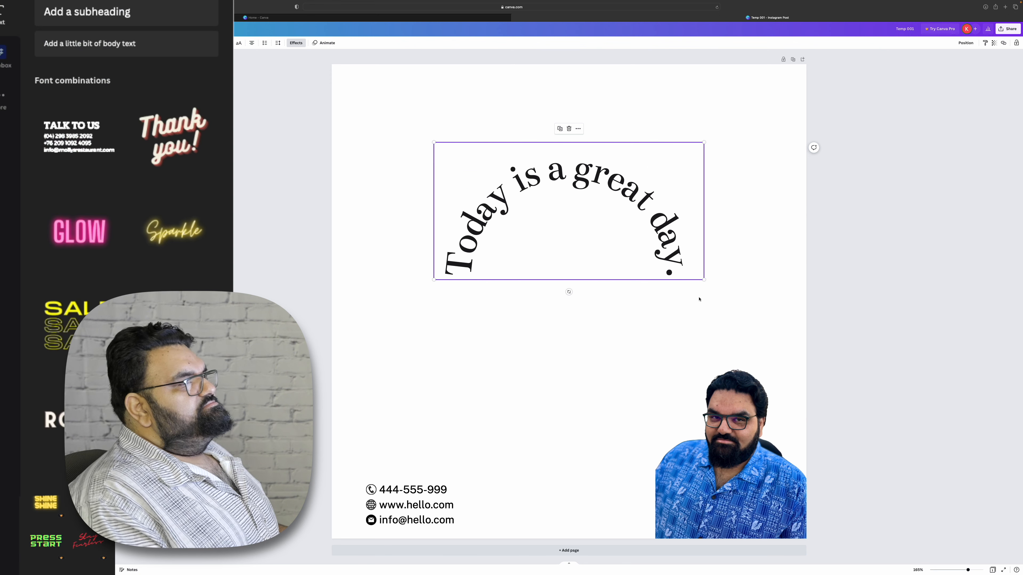
{"action": "left_click_drag", "start_coordinate": [705, 280], "coordinate": [659, 266]}
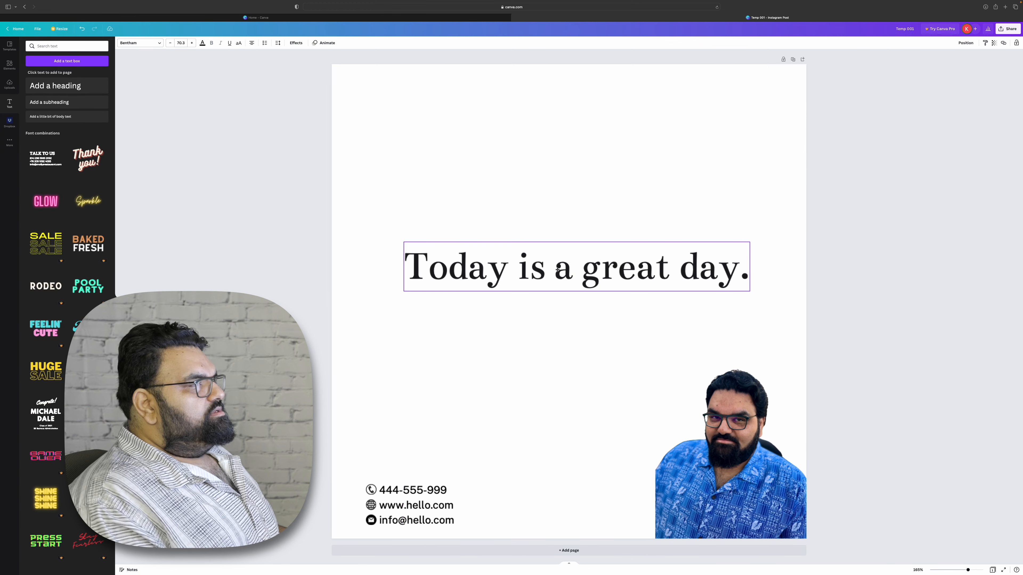
{"action": "left_click", "coordinate": [558, 269]}
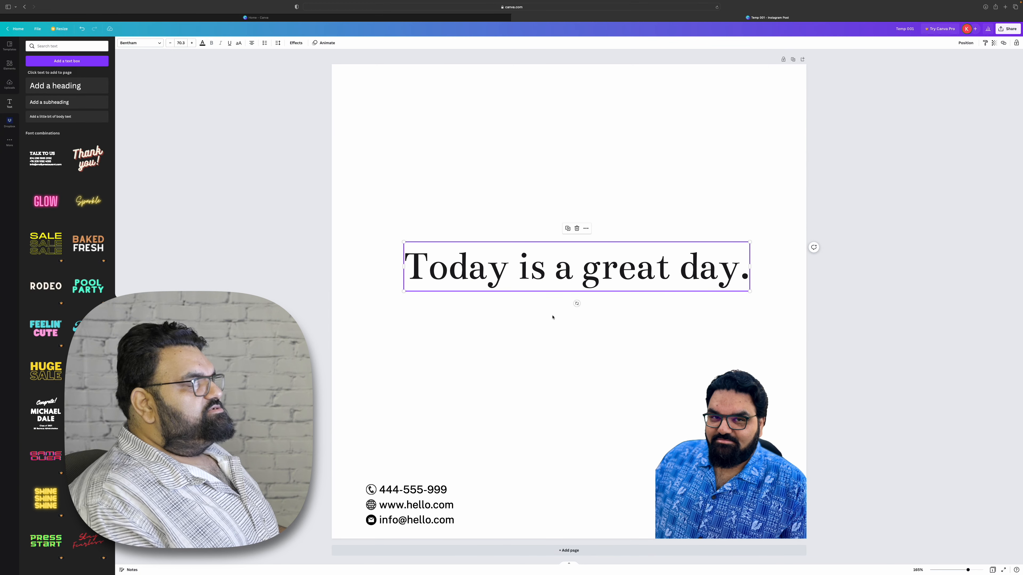
Try aligning the text line to the page's top, middle, bottom, center and right positions.
{"action": "left_click_drag", "start_coordinate": [549, 275], "coordinate": [560, 266]}
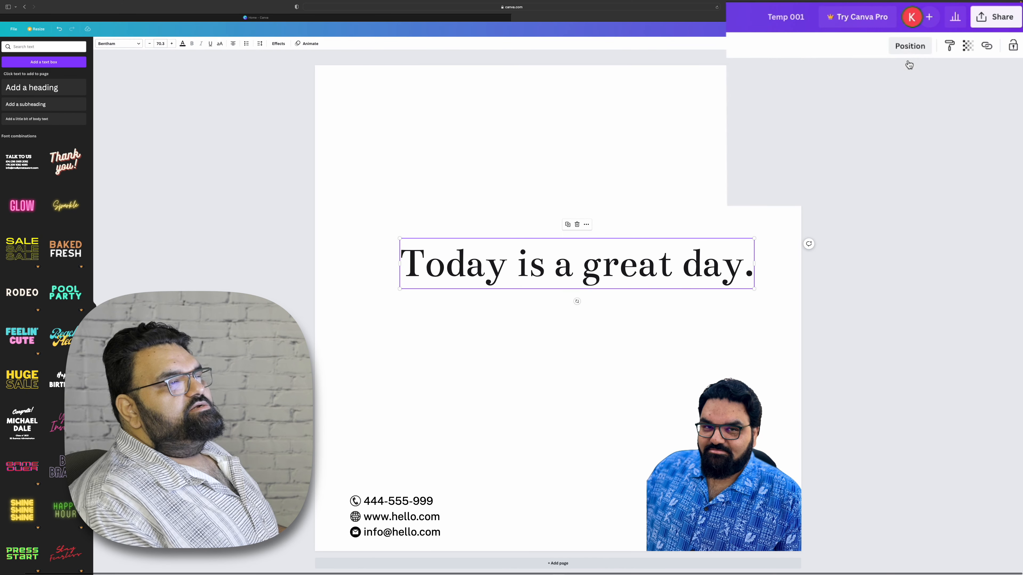
{"action": "left_click", "coordinate": [918, 46]}
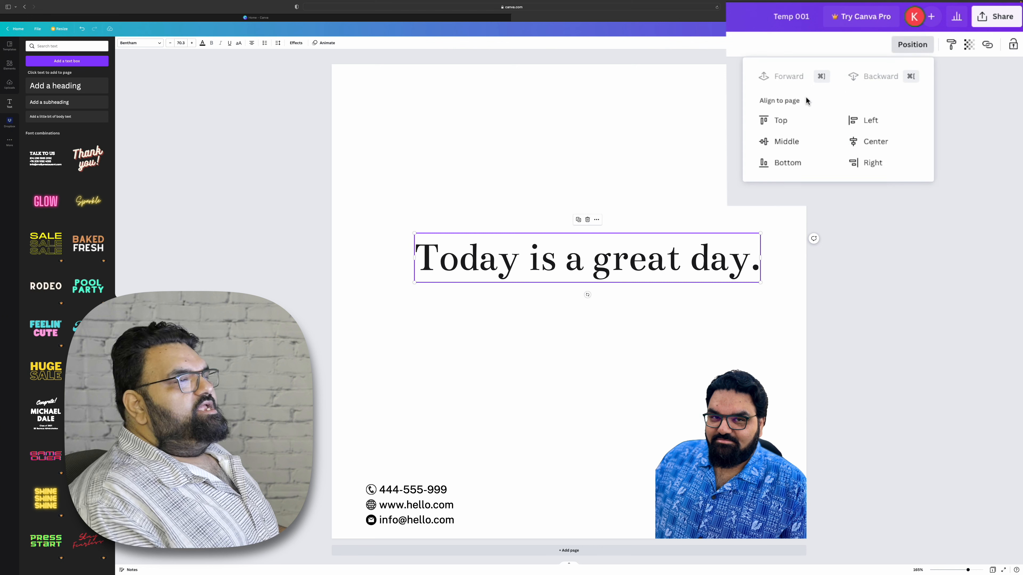
{"action": "left_click", "coordinate": [784, 122]}
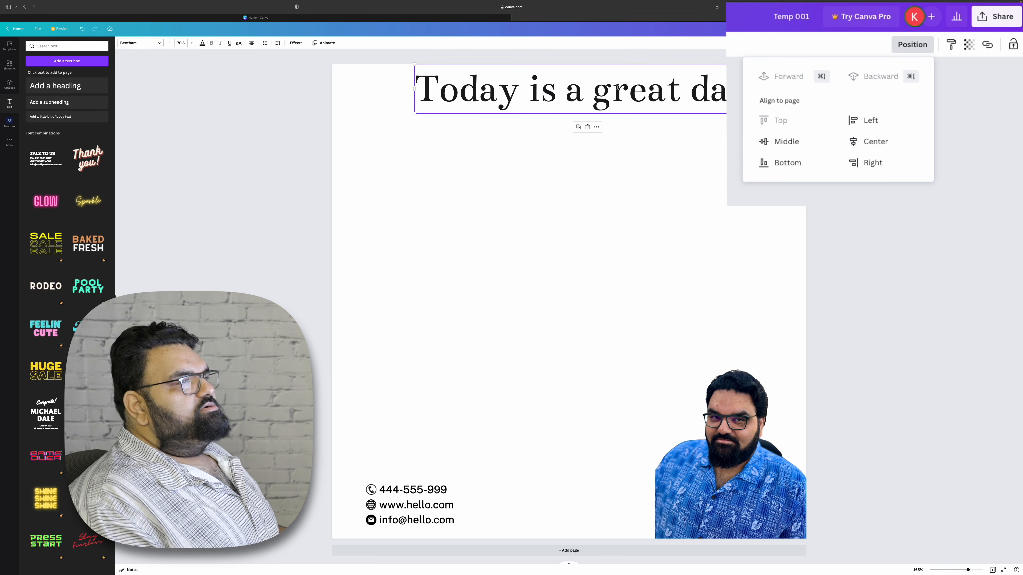
{"action": "left_click", "coordinate": [785, 148]}
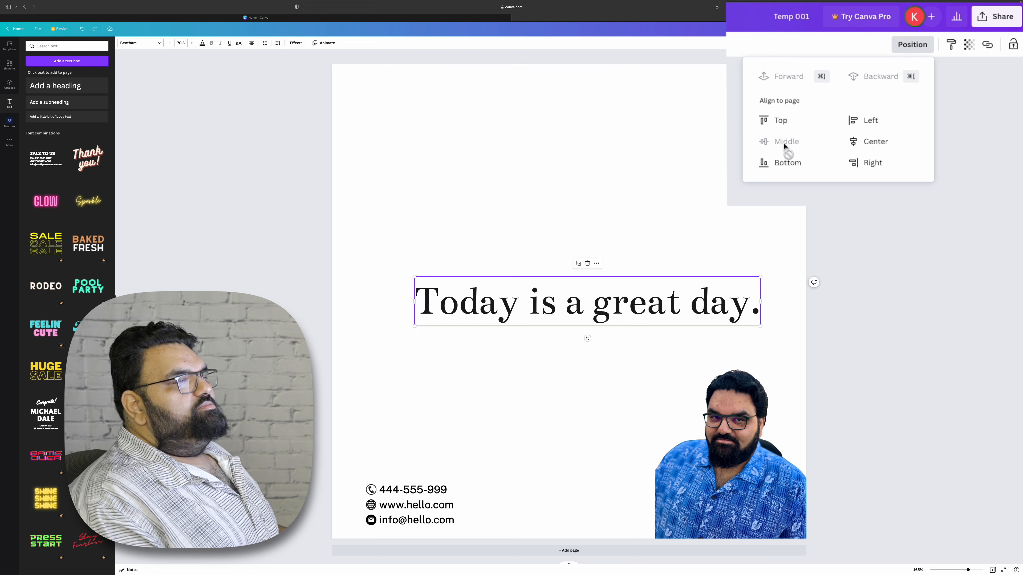
{"action": "left_click", "coordinate": [785, 162]}
{"action": "left_click", "coordinate": [869, 150]}
{"action": "left_click", "coordinate": [873, 163]}
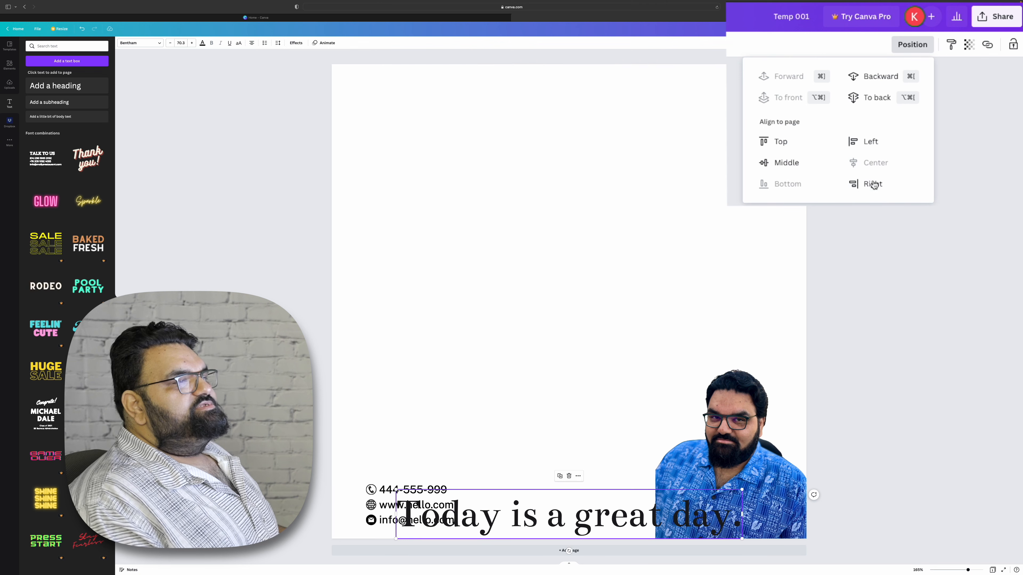
{"action": "left_click", "coordinate": [873, 184]}
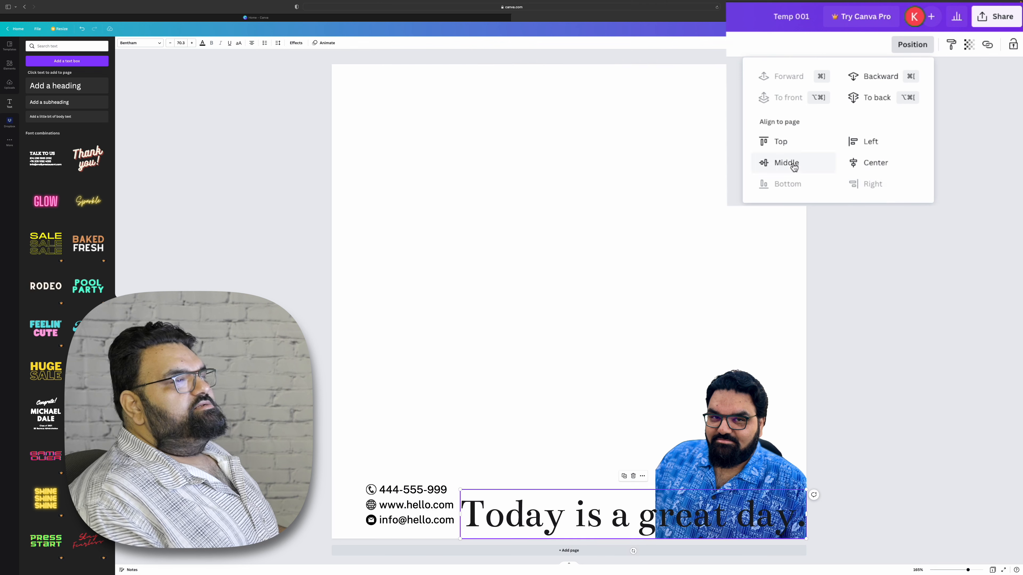
{"action": "left_click", "coordinate": [794, 165]}
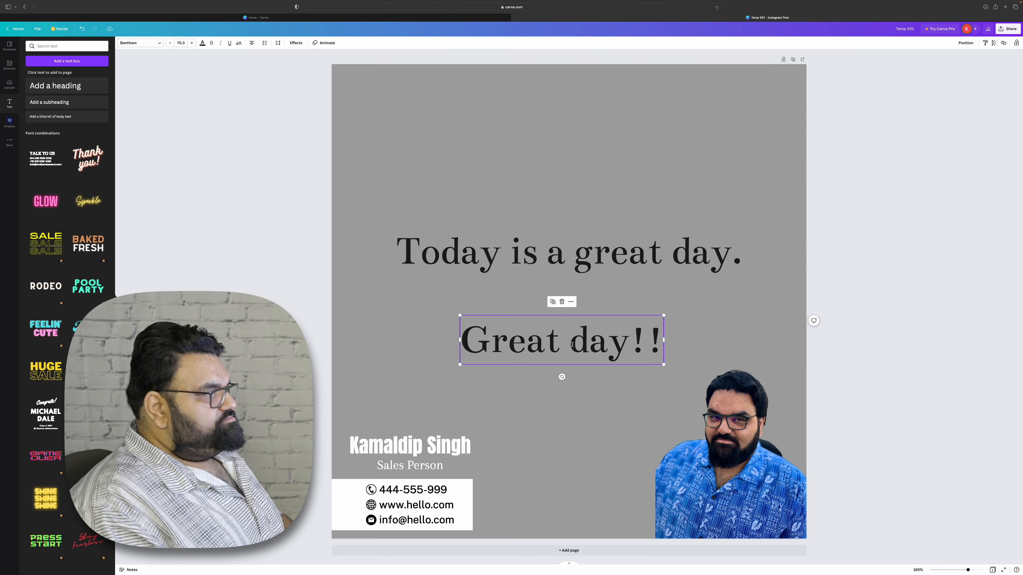
Delete the selected element and browse the font combinations in the text panel.
{"action": "key", "text": "Delete"}
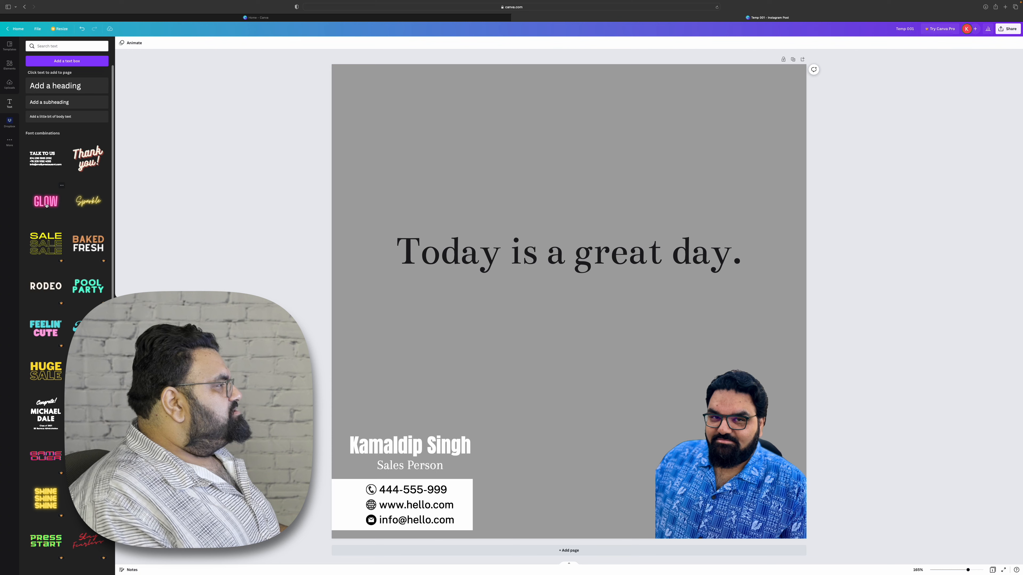
{"action": "scroll", "coordinate": [34, 208], "scroll_direction": "up", "scroll_amount": 5}
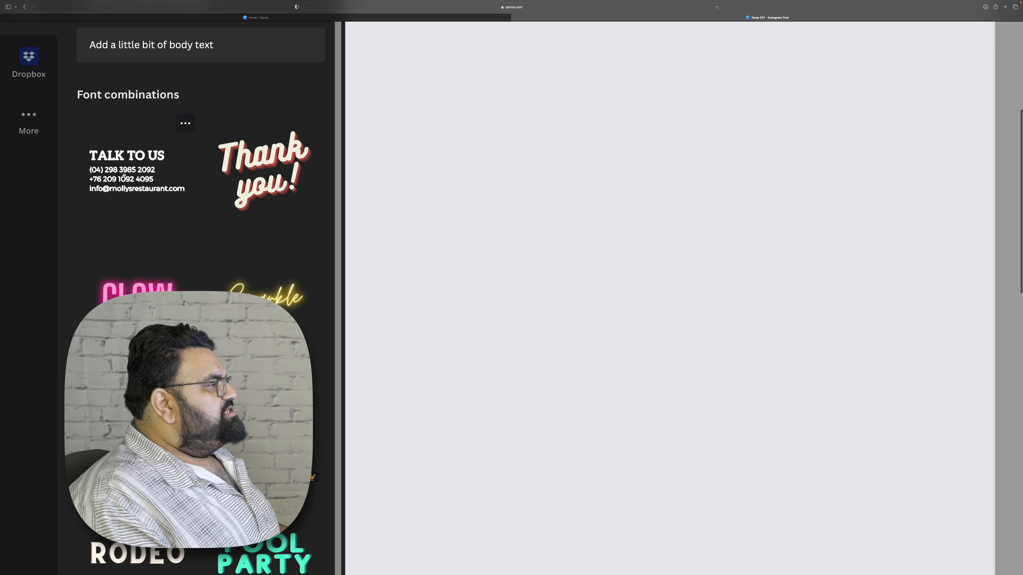
{"action": "scroll", "coordinate": [216, 242], "scroll_direction": "down", "scroll_amount": 10}
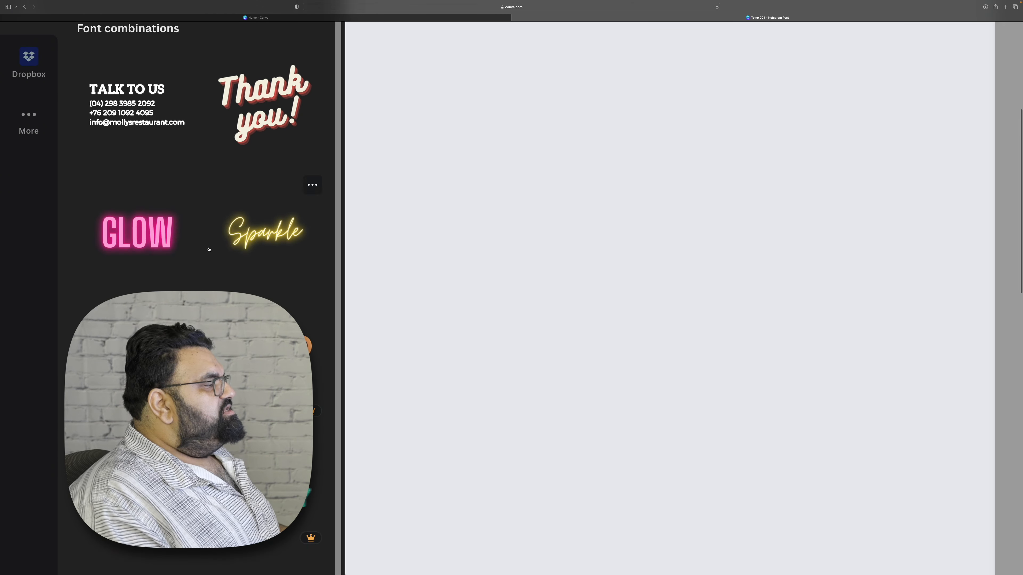
{"action": "scroll", "coordinate": [249, 314], "scroll_direction": "up", "scroll_amount": 10}
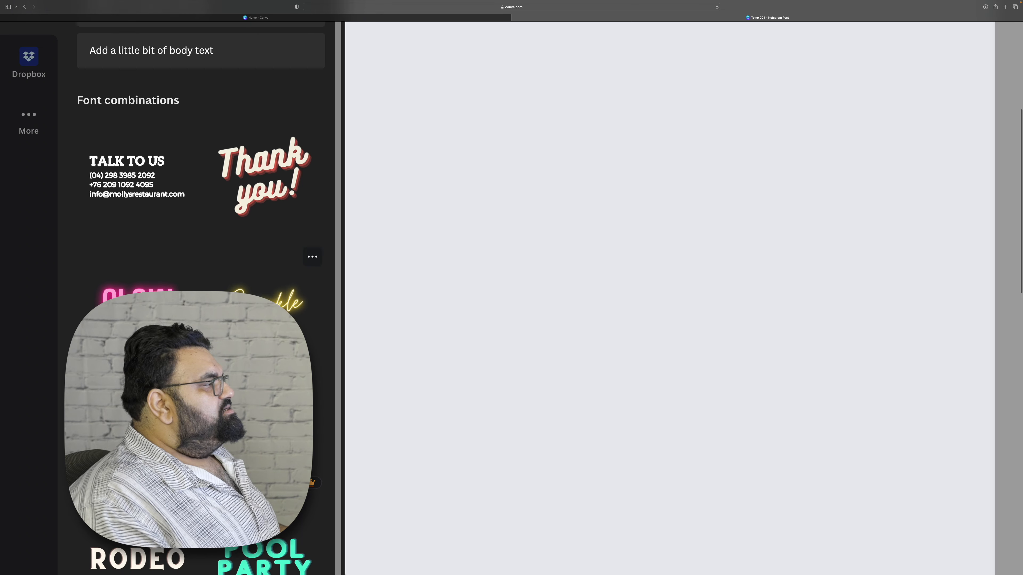
{"action": "scroll", "coordinate": [484, 315], "scroll_direction": "down", "scroll_amount": 5}
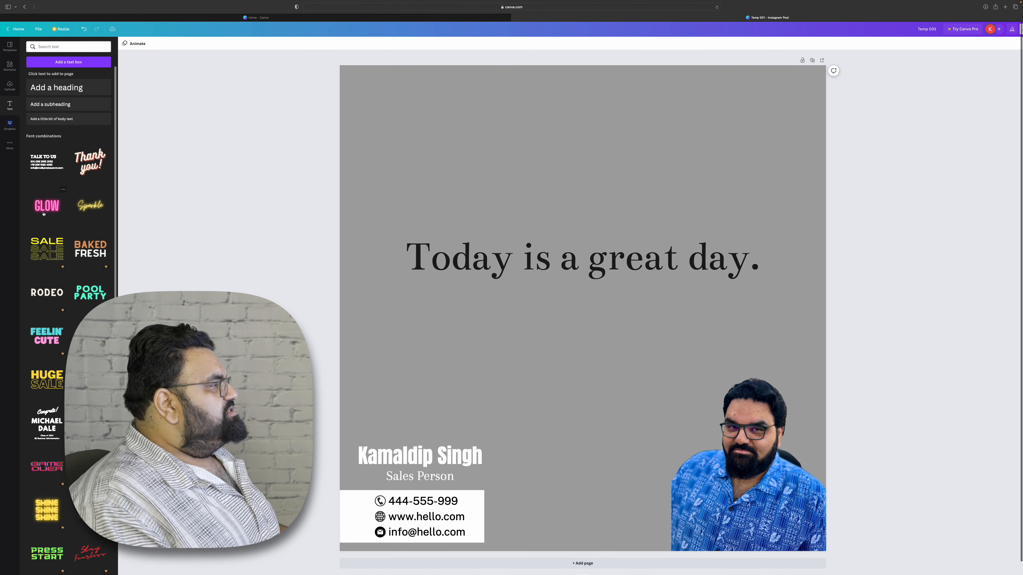
Add the GLOW neon font combination, shrink it and place it above the start of the text line.
{"action": "left_click", "coordinate": [44, 213]}
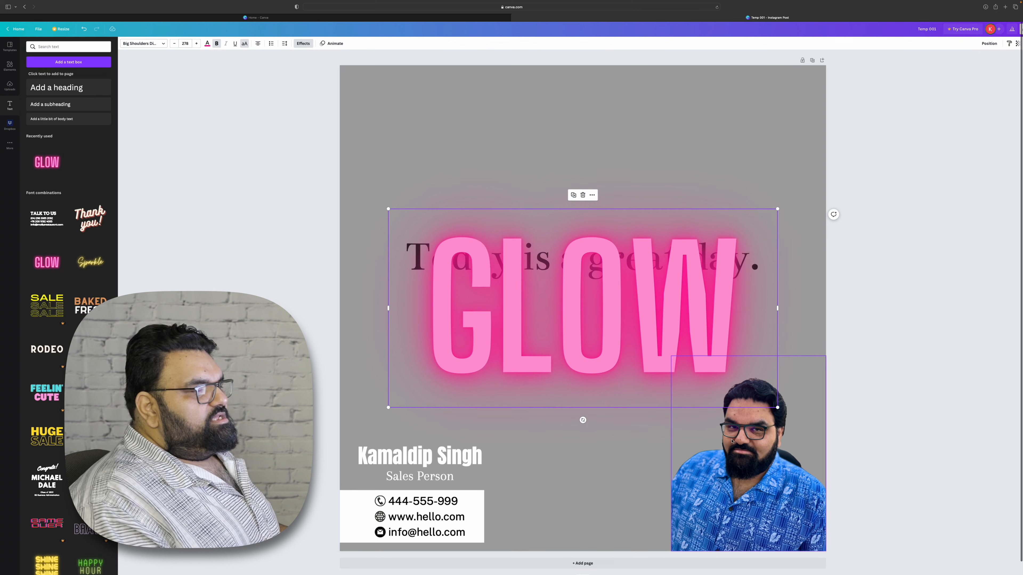
{"action": "left_click_drag", "start_coordinate": [778, 409], "coordinate": [597, 334]}
{"action": "left_click_drag", "start_coordinate": [642, 367], "coordinate": [529, 309]}
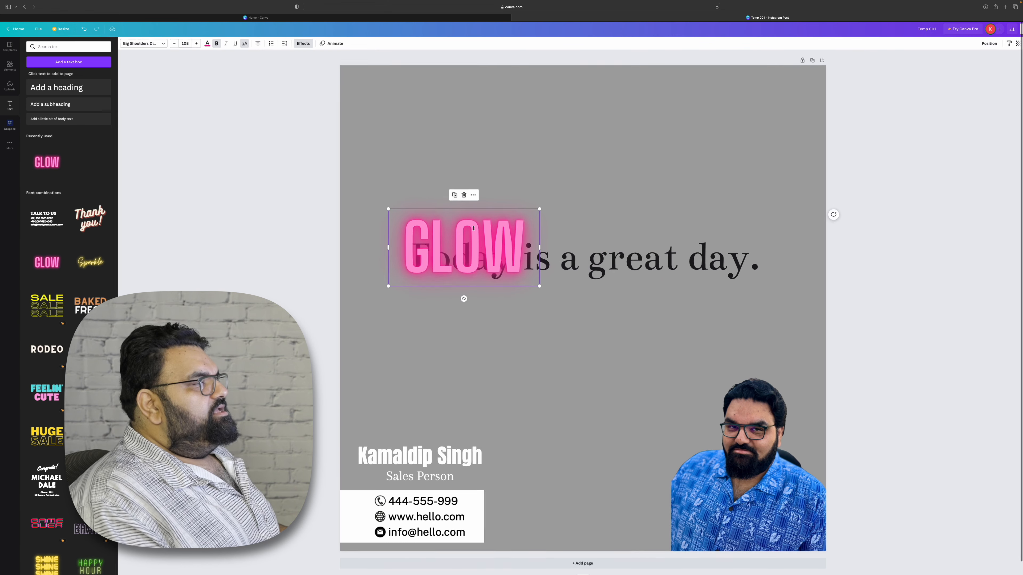
{"action": "left_click_drag", "start_coordinate": [474, 226], "coordinate": [478, 191]}
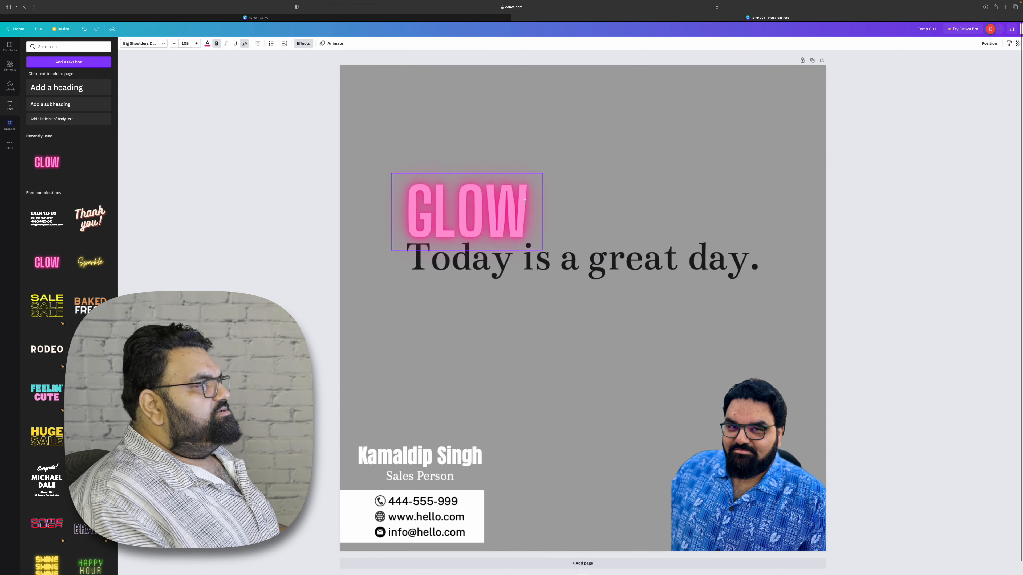
Rotate the GLOW text diagonally, about 30 degrees, over the left end of the text line.
{"action": "left_click_drag", "start_coordinate": [466, 262], "coordinate": [439, 264]}
{"action": "left_click_drag", "start_coordinate": [467, 204], "coordinate": [439, 205]}
{"action": "left_click_drag", "start_coordinate": [391, 141], "coordinate": [380, 125]}
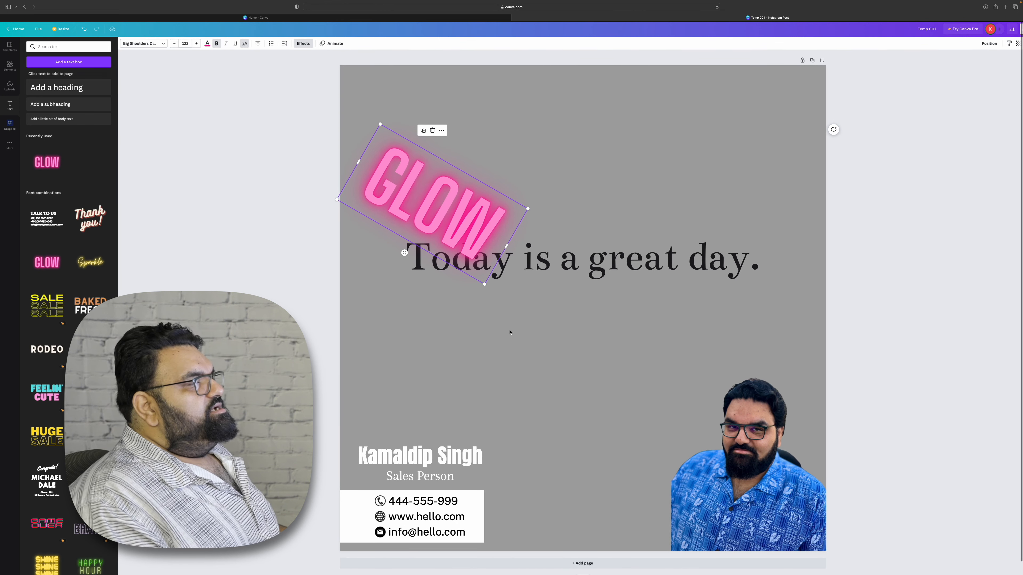
{"action": "left_click", "coordinate": [510, 332]}
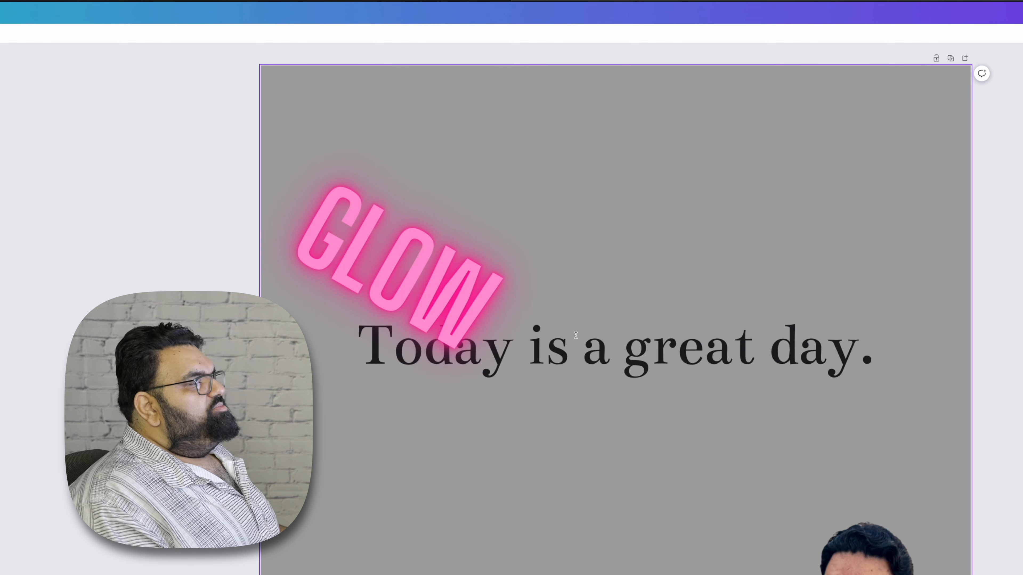
Send the GLOW text to the back and then one layer backward.
{"action": "left_click", "coordinate": [426, 287]}
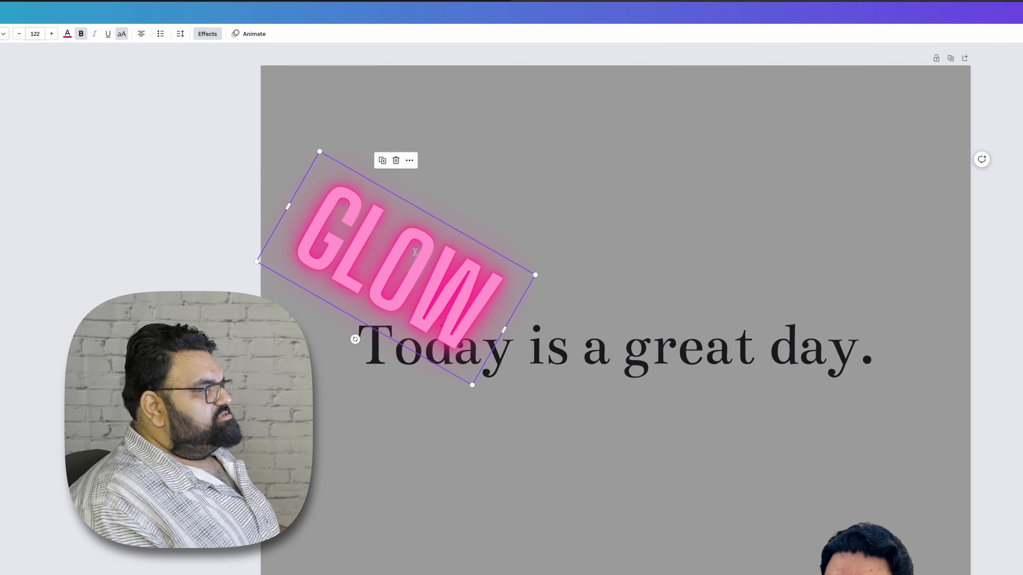
{"action": "right_click", "coordinate": [417, 252]}
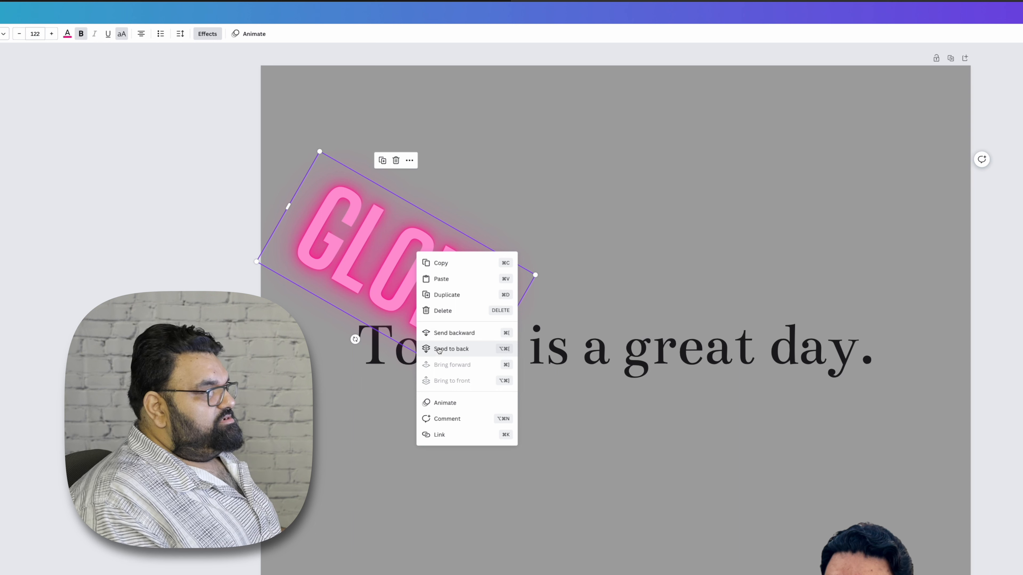
{"action": "left_click", "coordinate": [439, 350]}
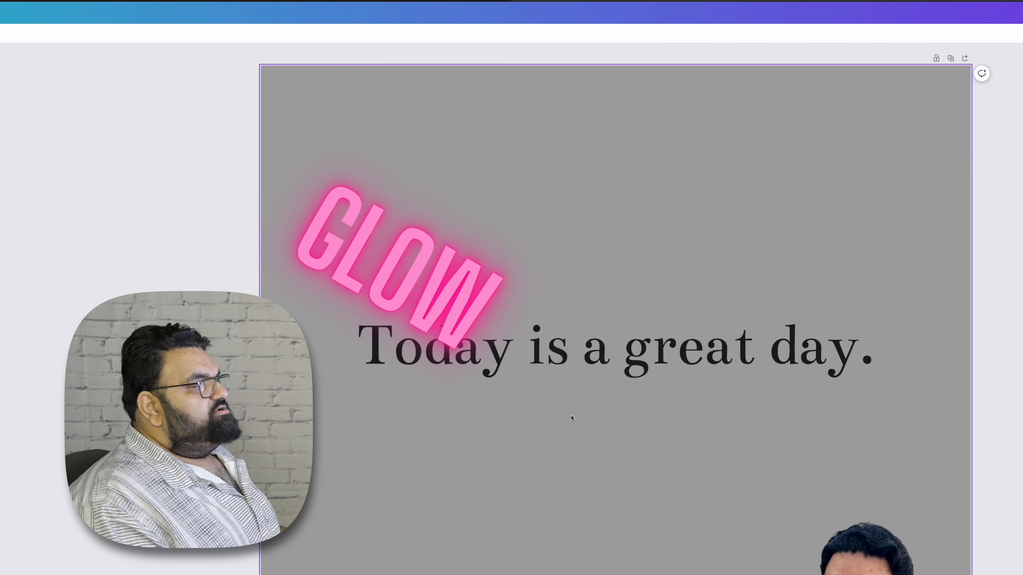
{"action": "left_click", "coordinate": [413, 269]}
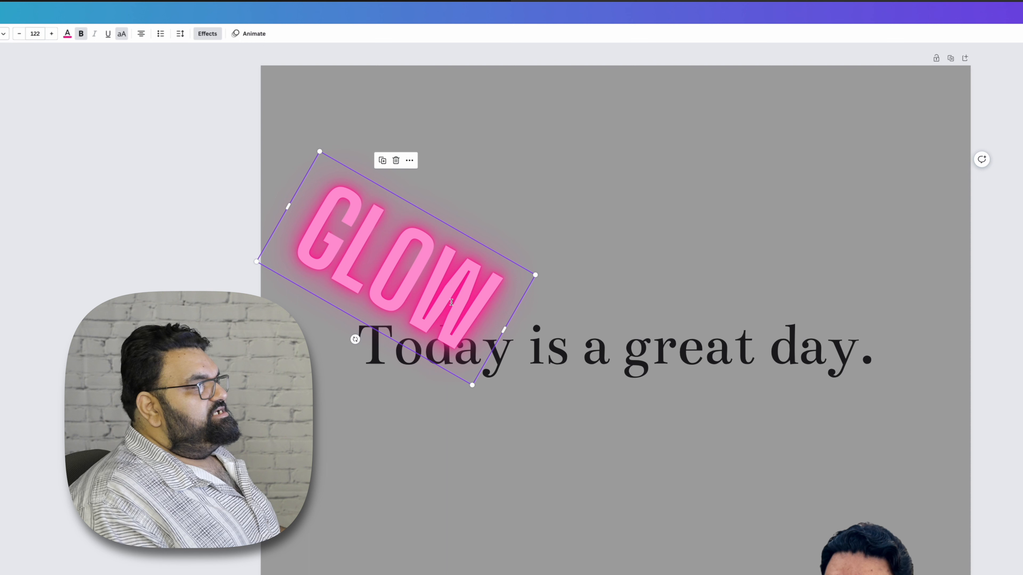
{"action": "right_click", "coordinate": [452, 302]}
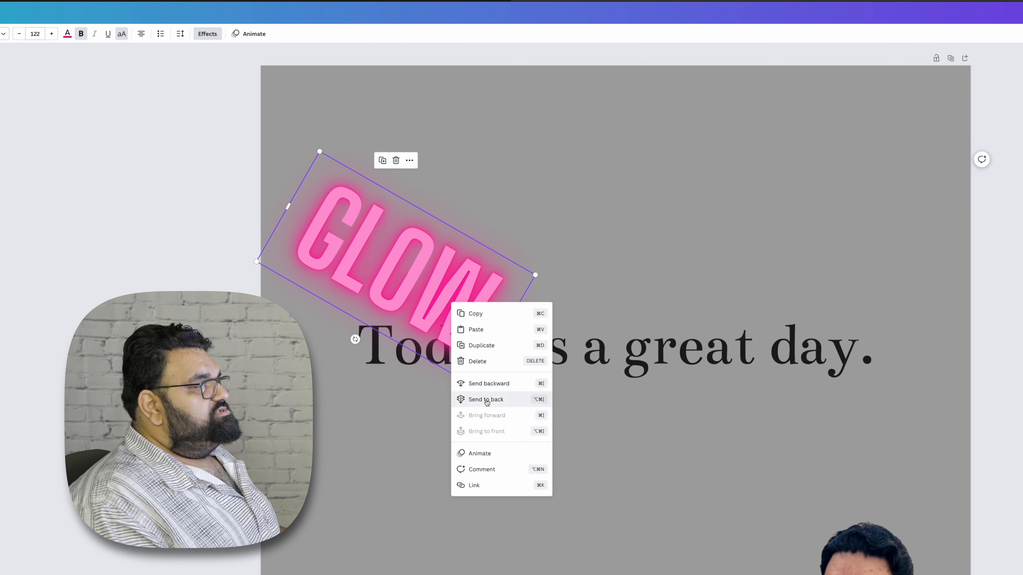
{"action": "left_click", "coordinate": [503, 383]}
{"action": "left_click", "coordinate": [555, 423]}
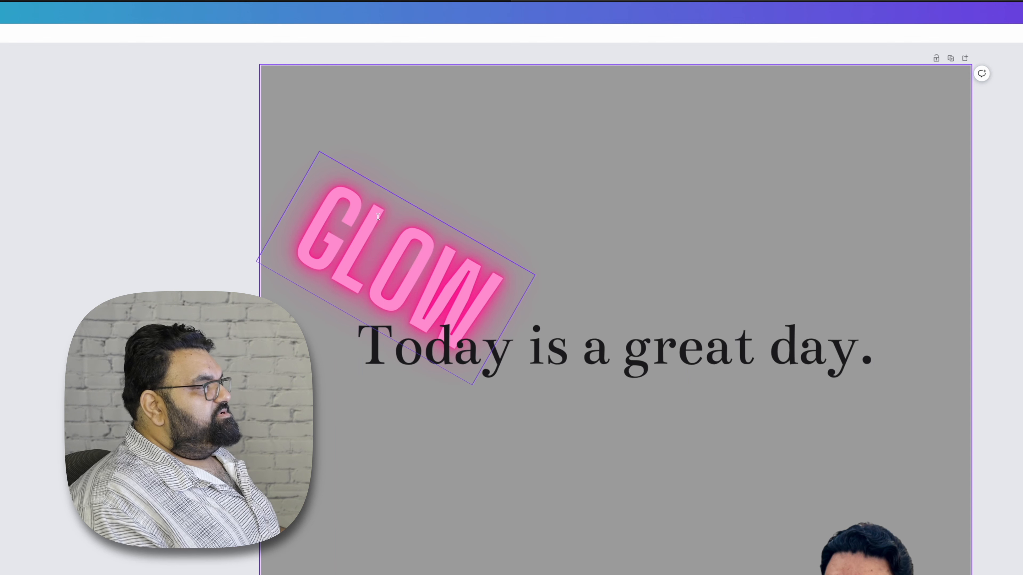
Shrink the GLOW text to size 93 and reposition it over the start of the text line.
{"action": "left_click_drag", "start_coordinate": [378, 217], "coordinate": [371, 214]}
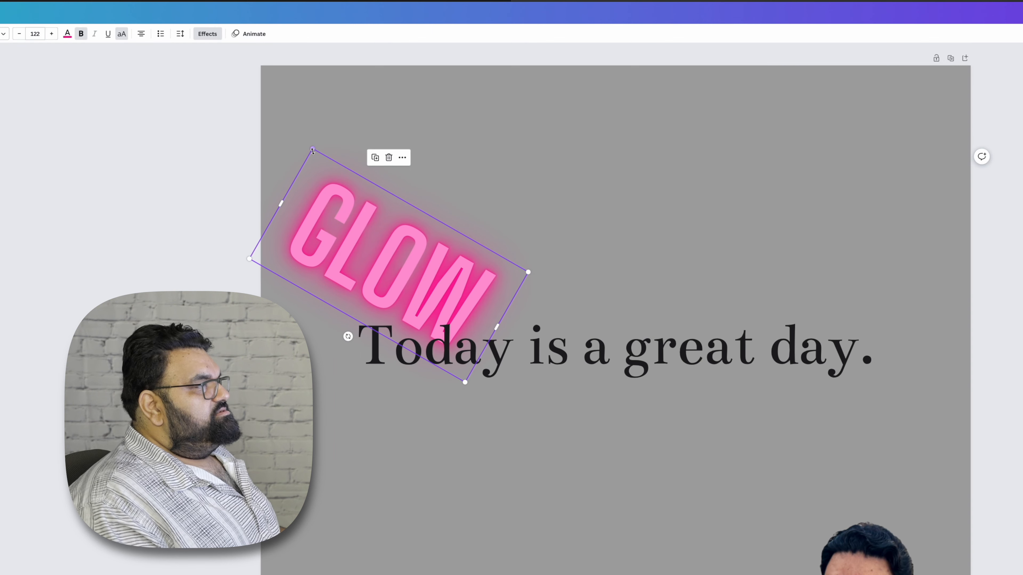
{"action": "left_click_drag", "start_coordinate": [314, 153], "coordinate": [350, 208]}
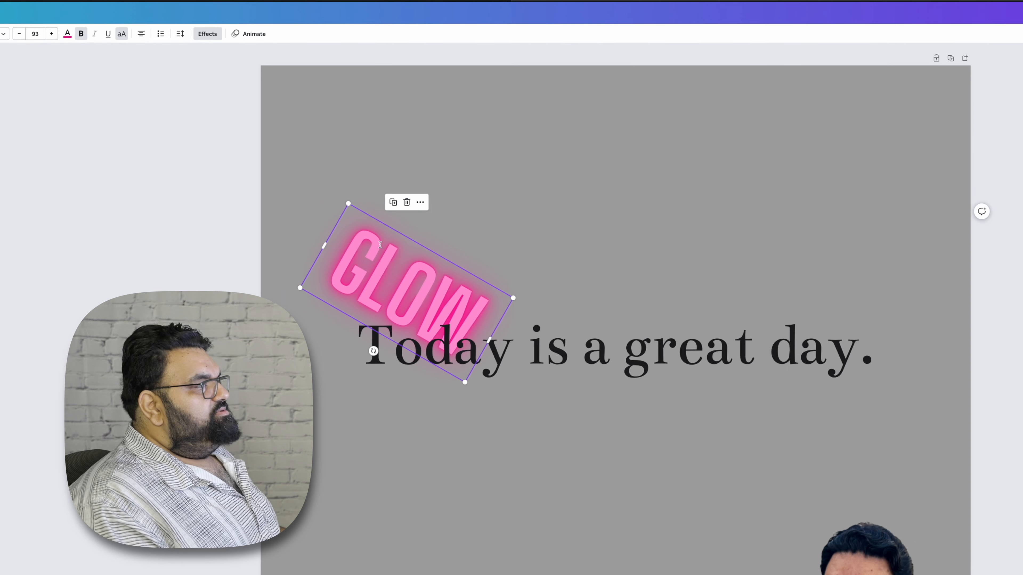
{"action": "left_click_drag", "start_coordinate": [377, 254], "coordinate": [373, 245]}
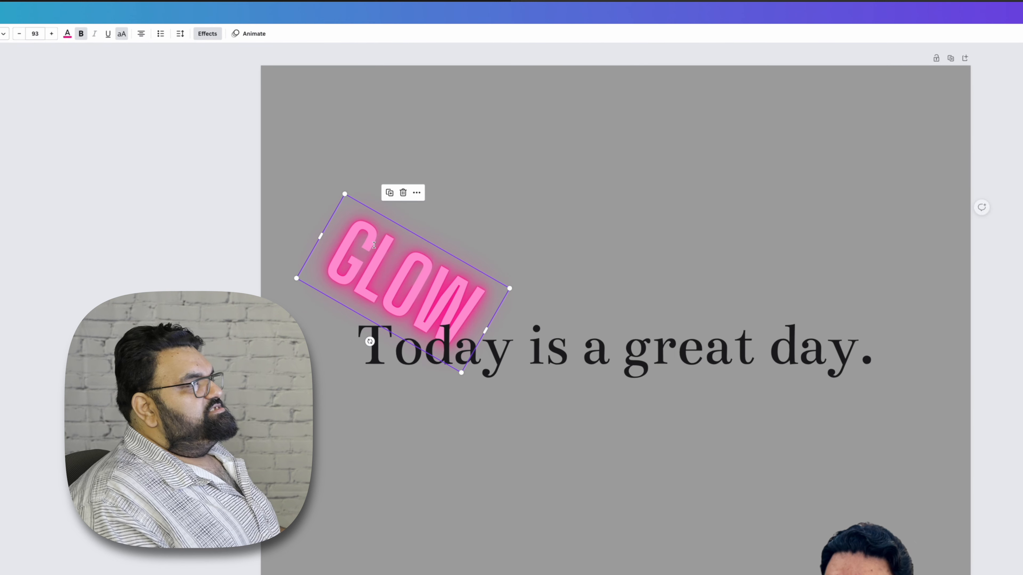
{"action": "left_click", "coordinate": [520, 479]}
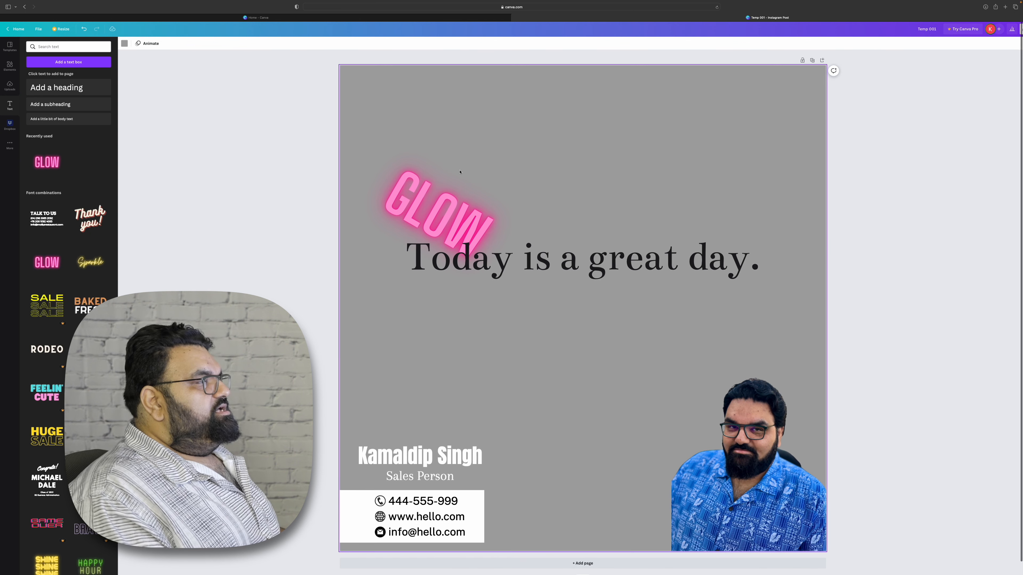
Move the GLOW text one layer forward and then back again.
{"action": "left_click", "coordinate": [435, 203]}
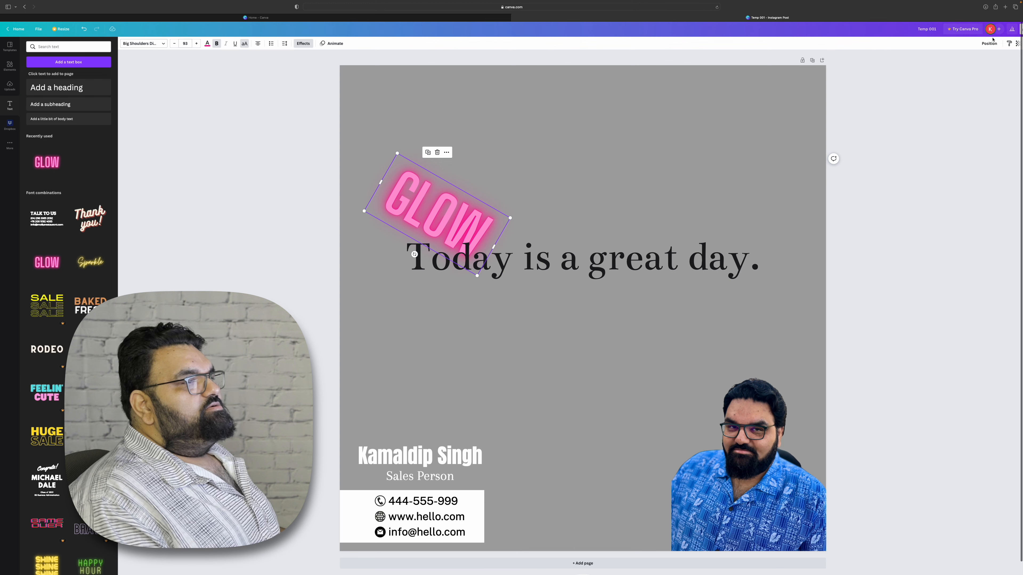
{"action": "left_click", "coordinate": [989, 44]}
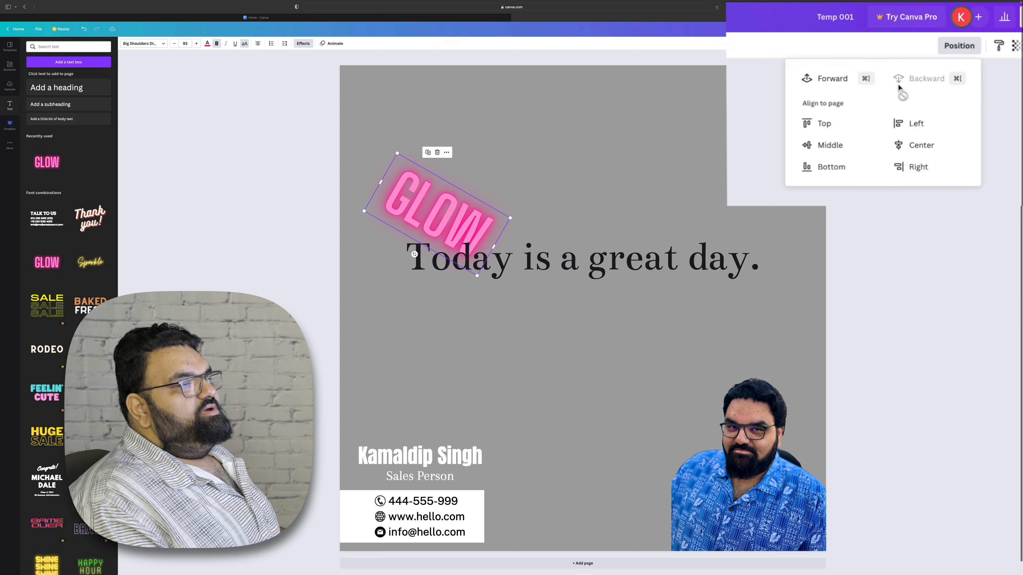
{"action": "left_click", "coordinate": [824, 86]}
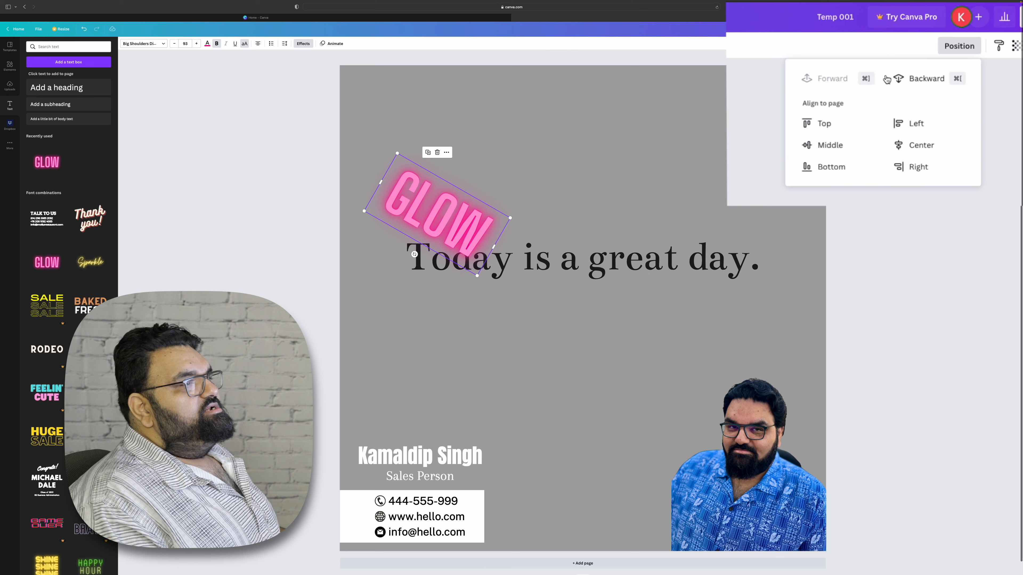
{"action": "left_click", "coordinate": [912, 79]}
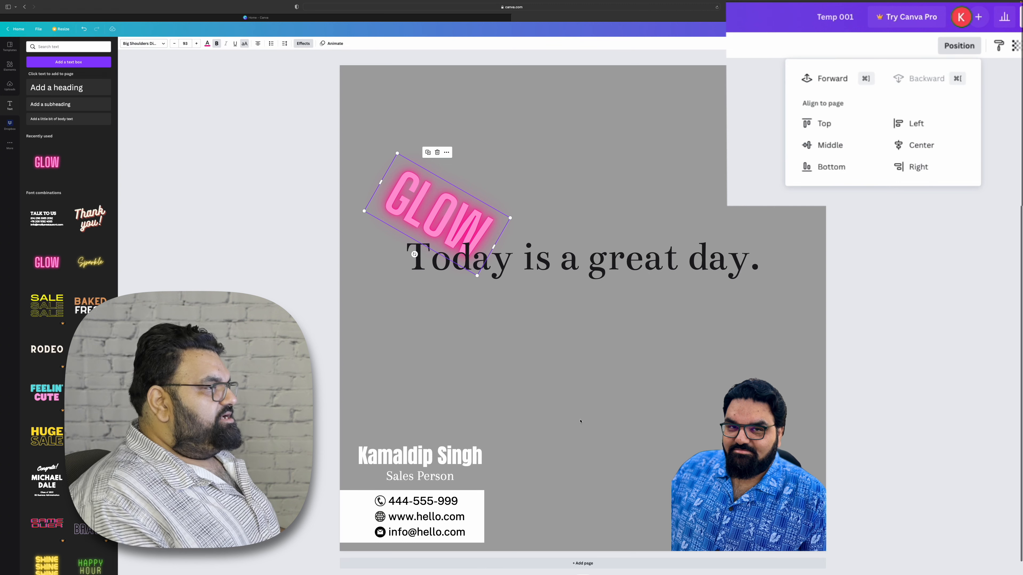
{"action": "left_click", "coordinate": [523, 375]}
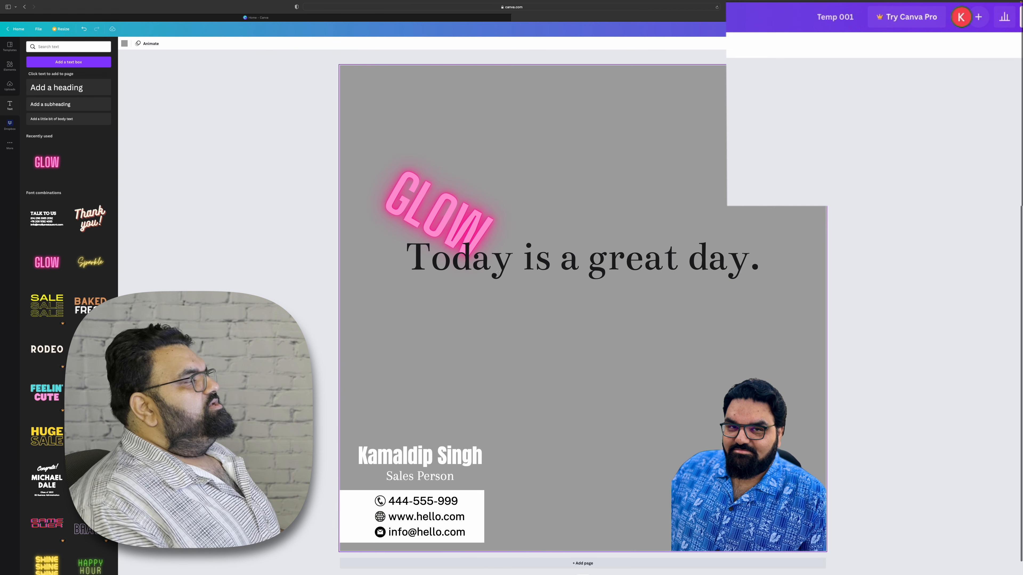